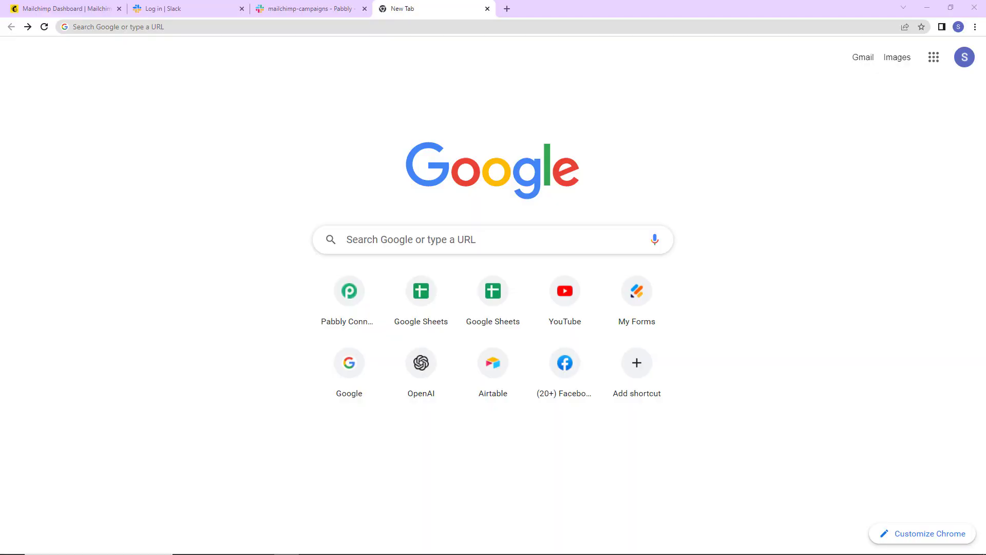
Go to pabbly.com/connect, sign in, and access the Pabbly Connect dashboard
click(162, 26)
text(pa)
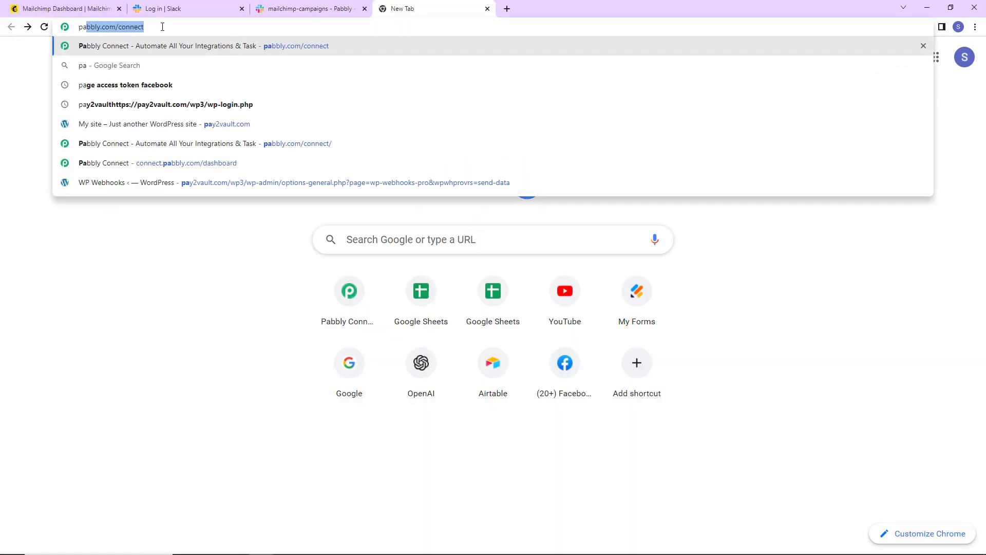
key(Return)
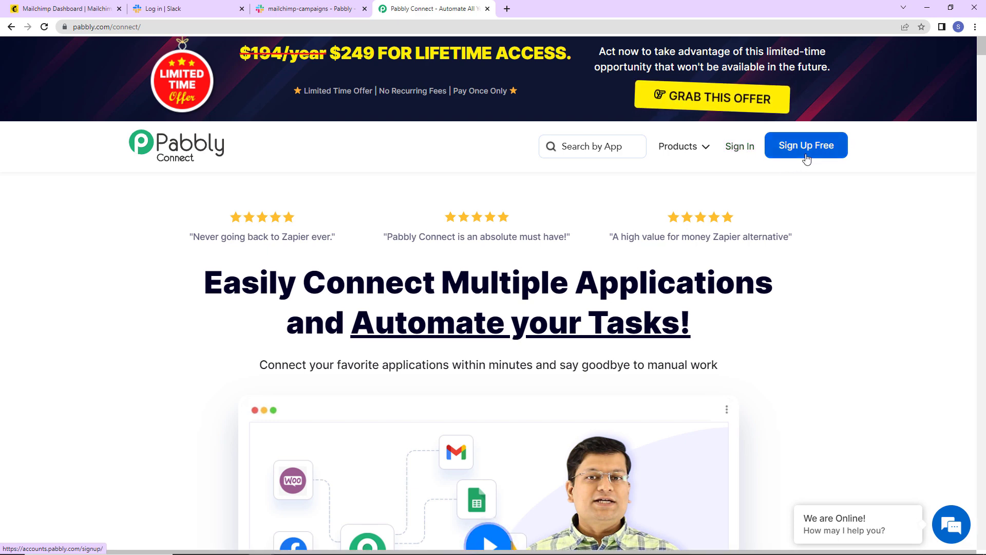
click(746, 157)
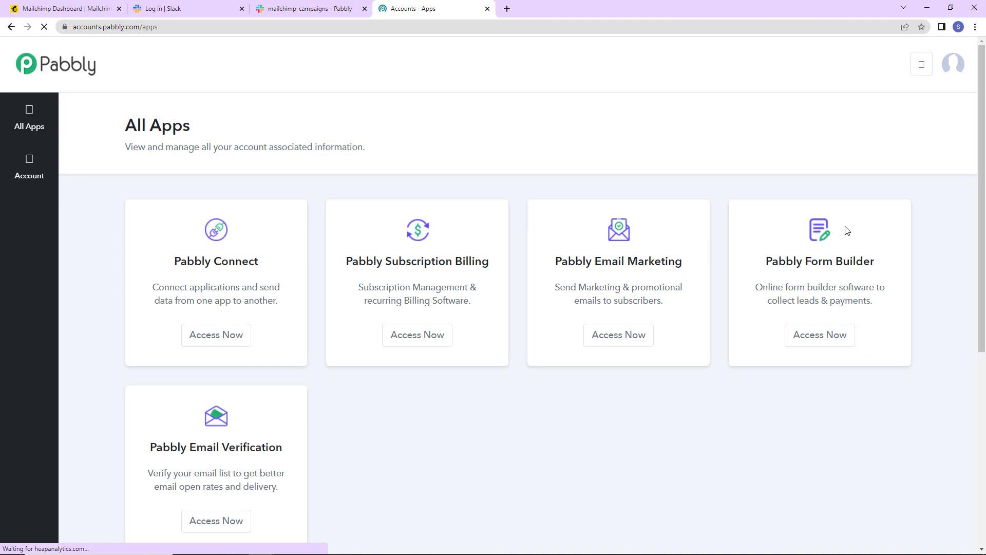
click(222, 338)
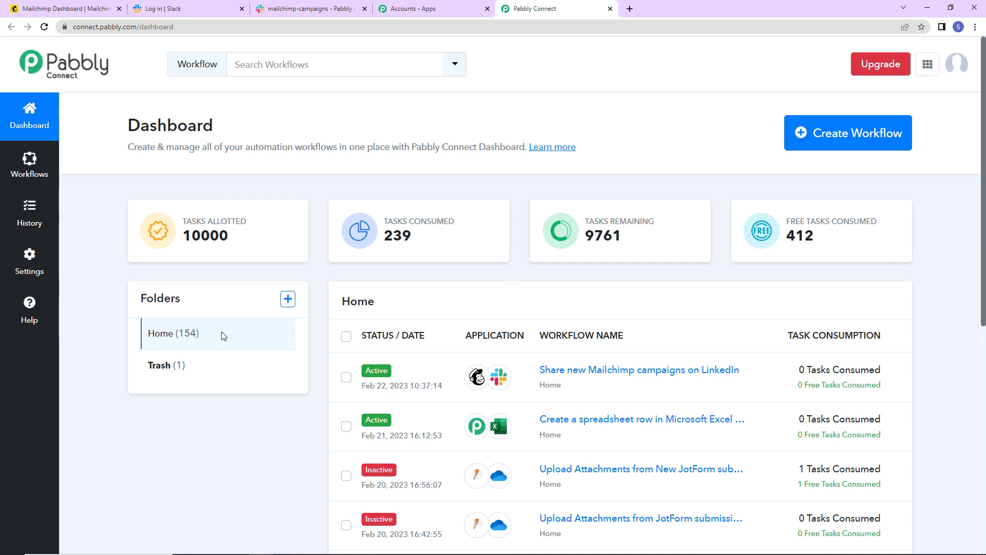
Create a new workflow named "Share new Mailchimp campaigns on Slack"
click(876, 136)
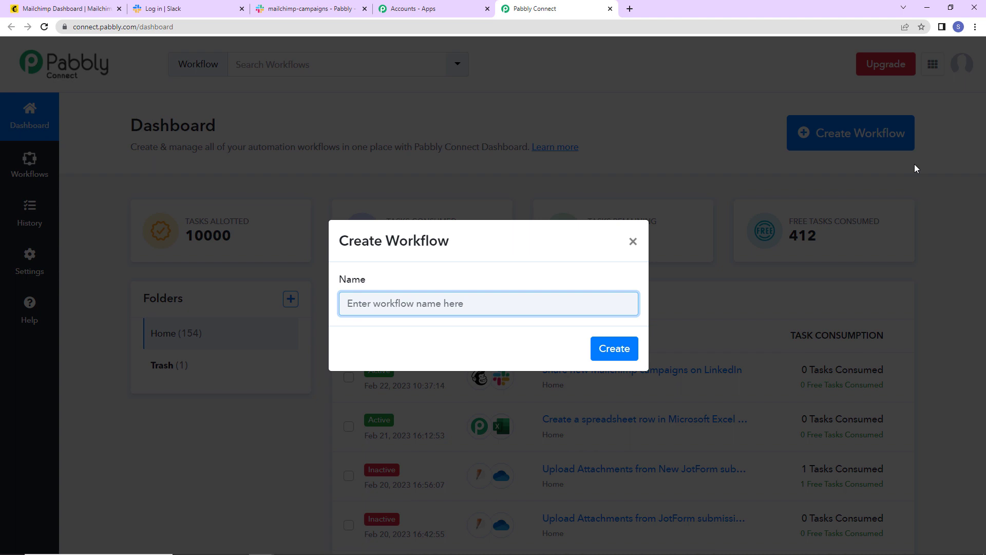
text(Share new Mailchimp campaigns on Slack)
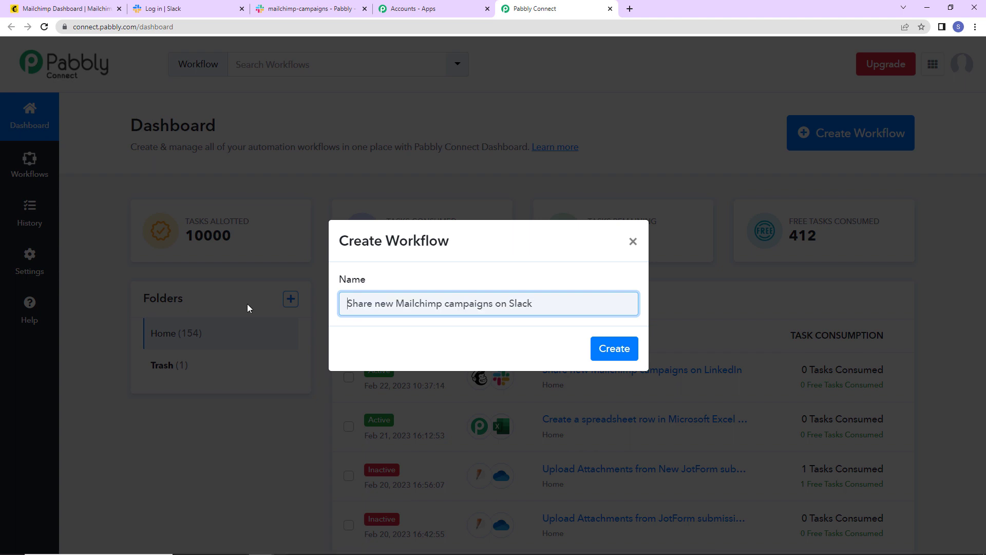
click(603, 347)
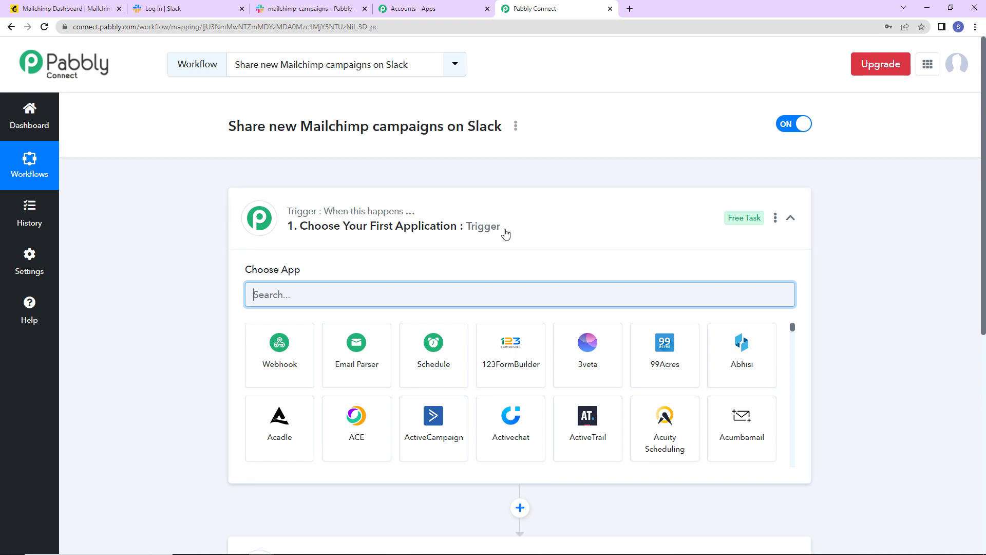
Set the workflow's trigger application to MailChimp with the New Campaign trigger event
scroll(504, 204, down, 3)
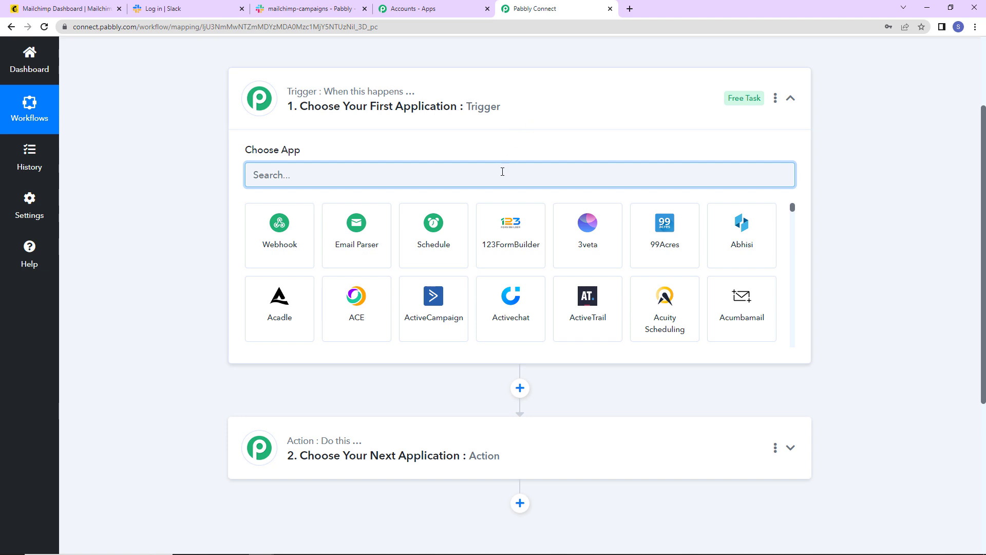
text(mail)
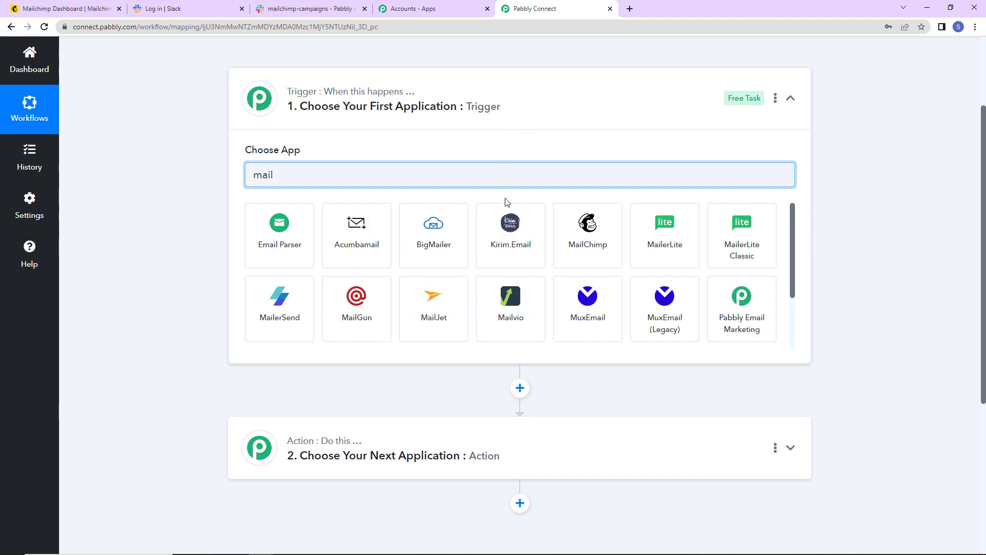
click(588, 242)
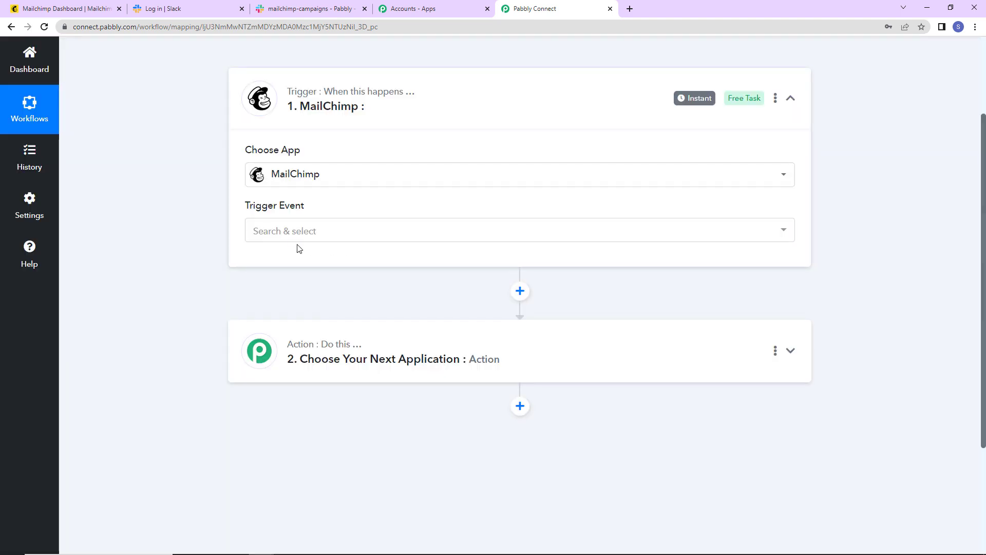
click(287, 229)
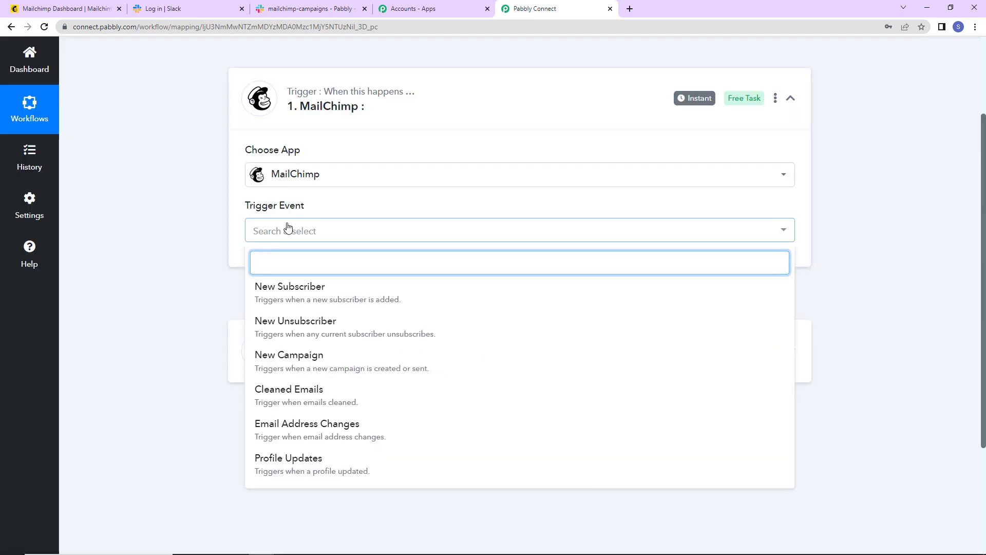
click(306, 357)
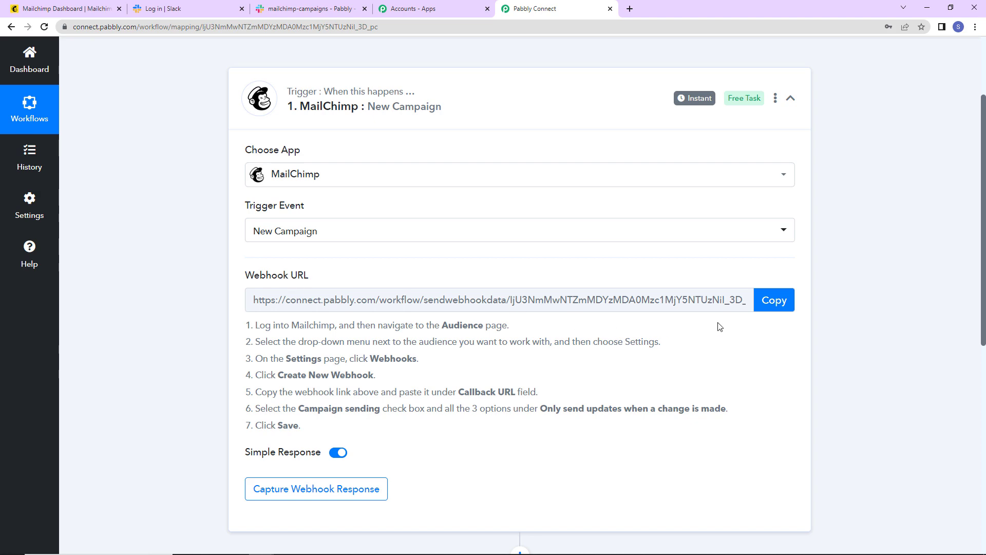
Copy the trigger's webhook URL, switch to Mailchimp, and open the settings of the PabblyConnect audience
click(770, 300)
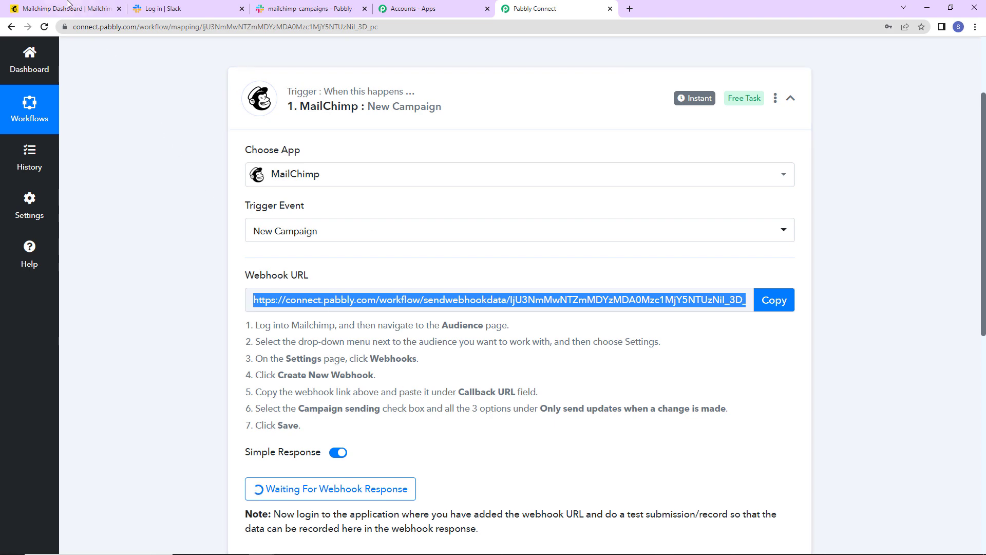
key(ctrl+1)
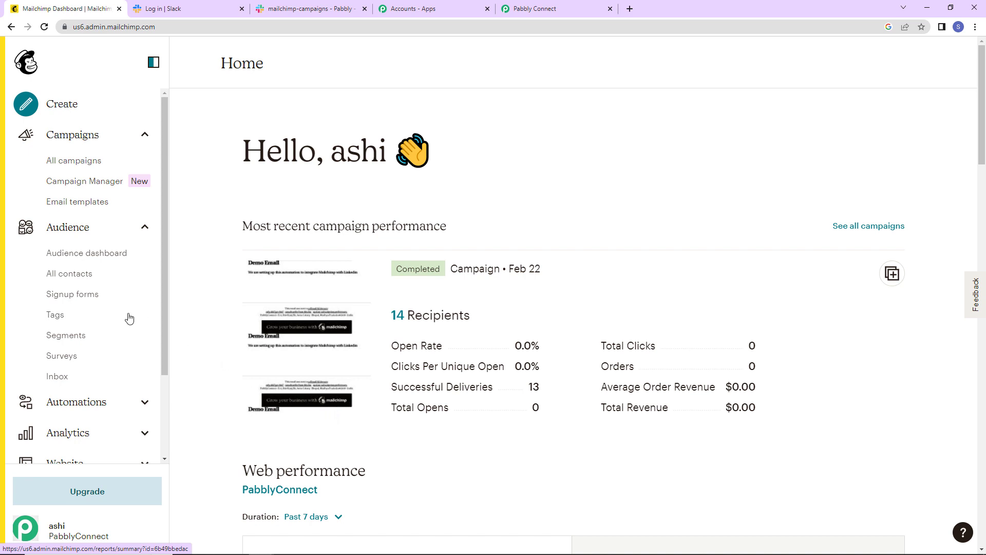
click(71, 231)
click(71, 230)
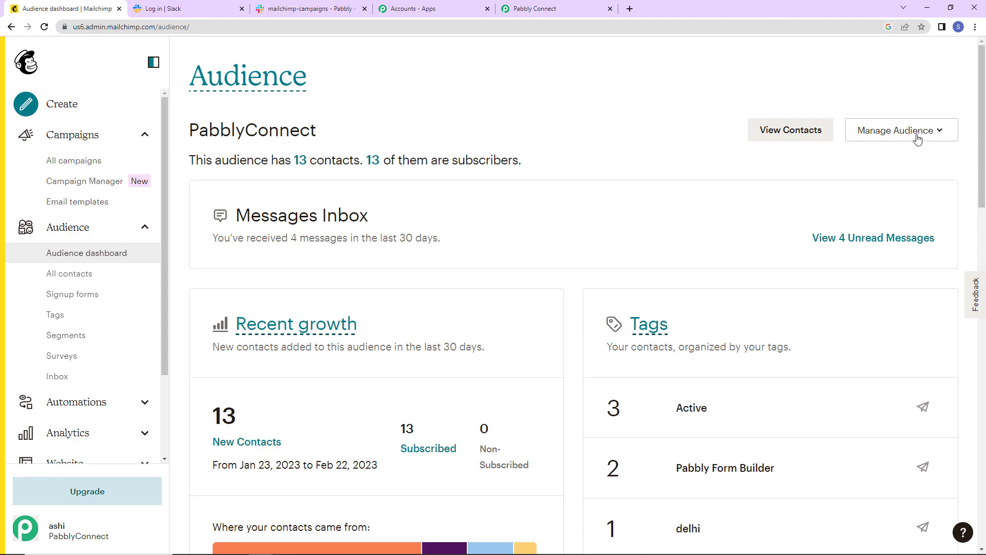
click(928, 134)
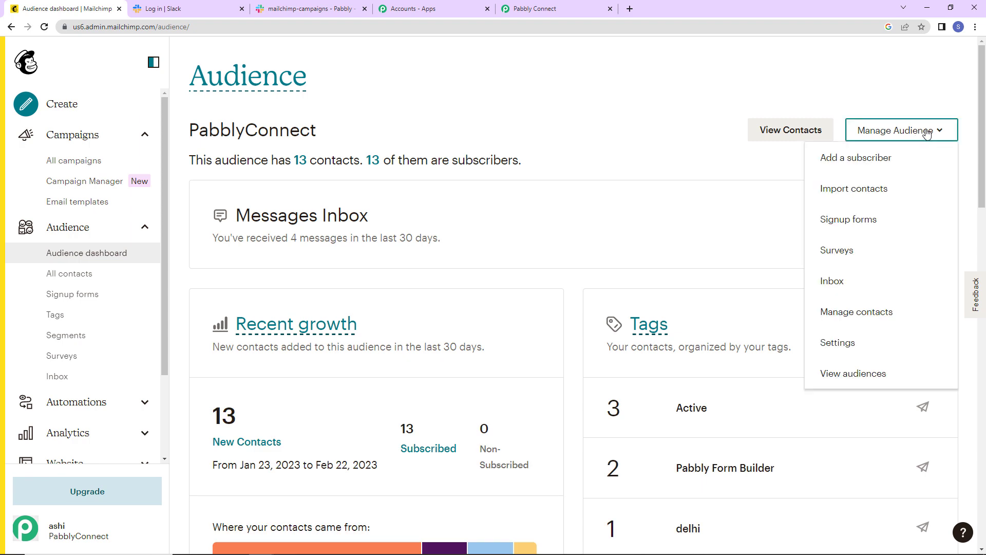
click(849, 350)
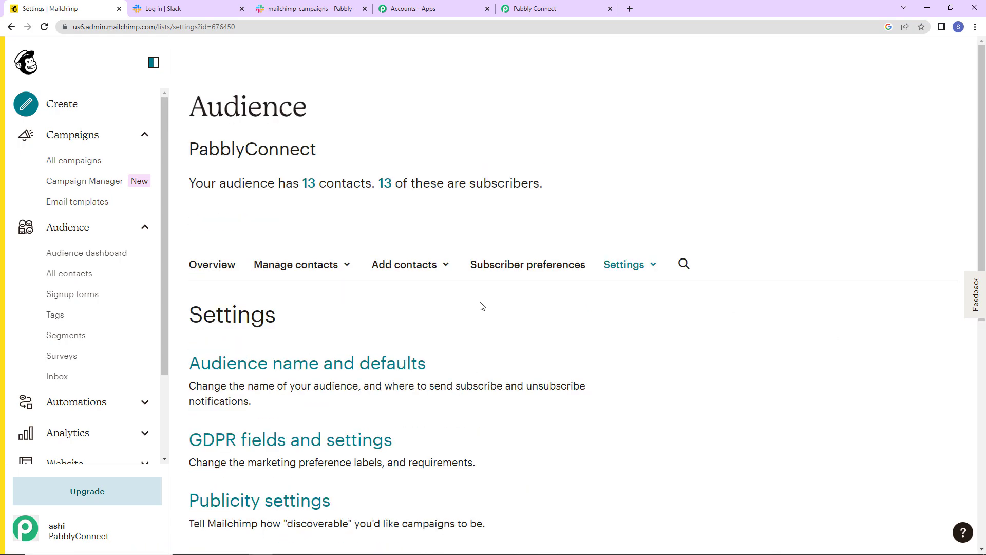
Start creating a new webhook from the audience's Webhooks settings
scroll(482, 306, down, 8)
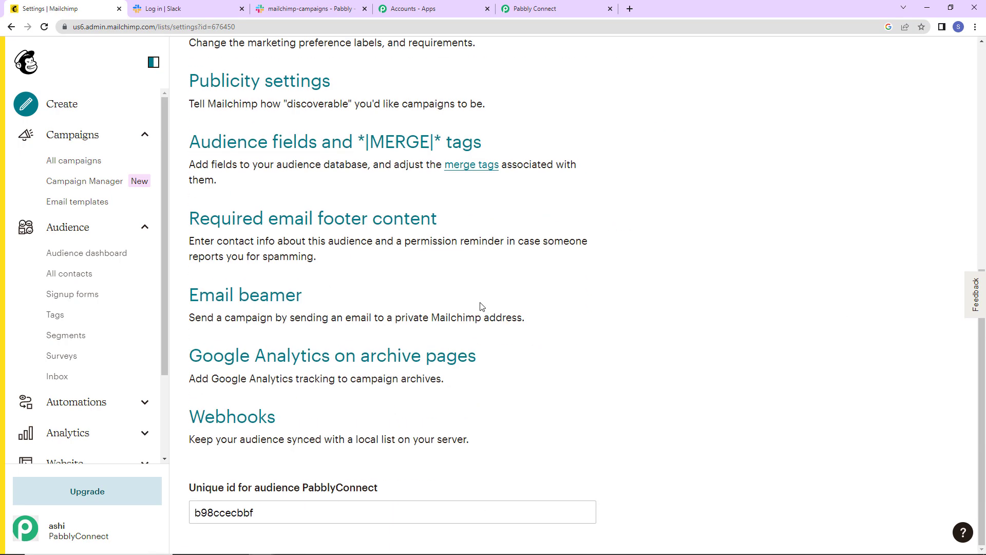
click(216, 415)
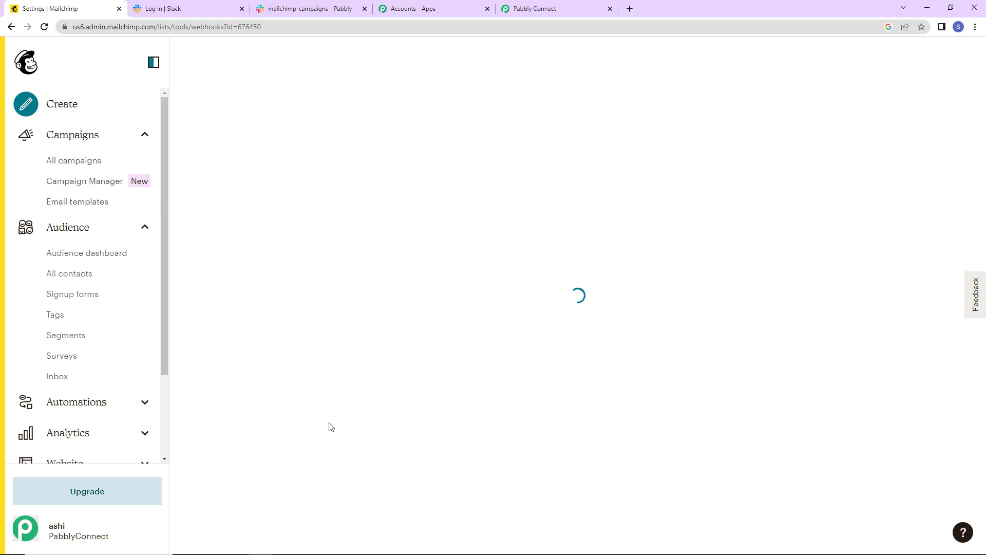
click(872, 320)
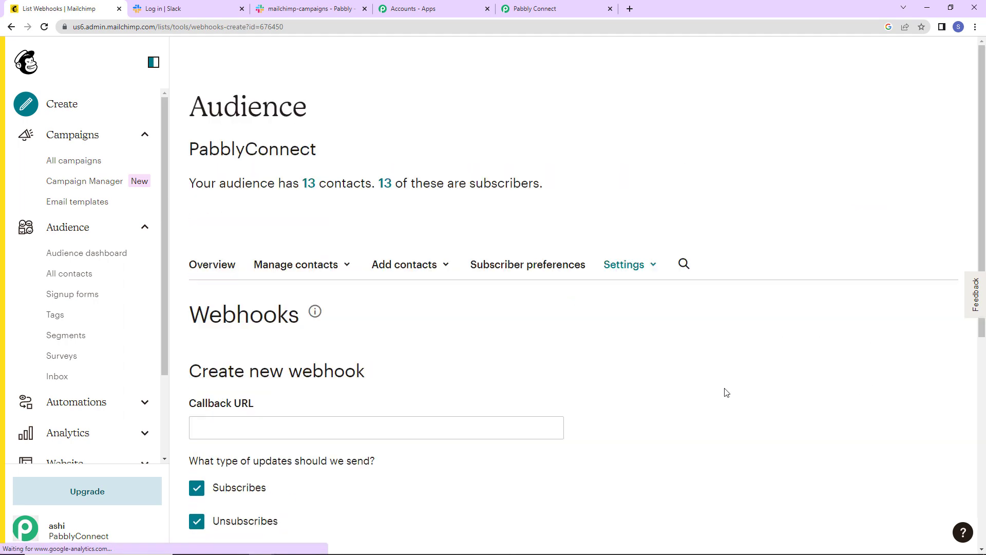
scroll(443, 357, down, 5)
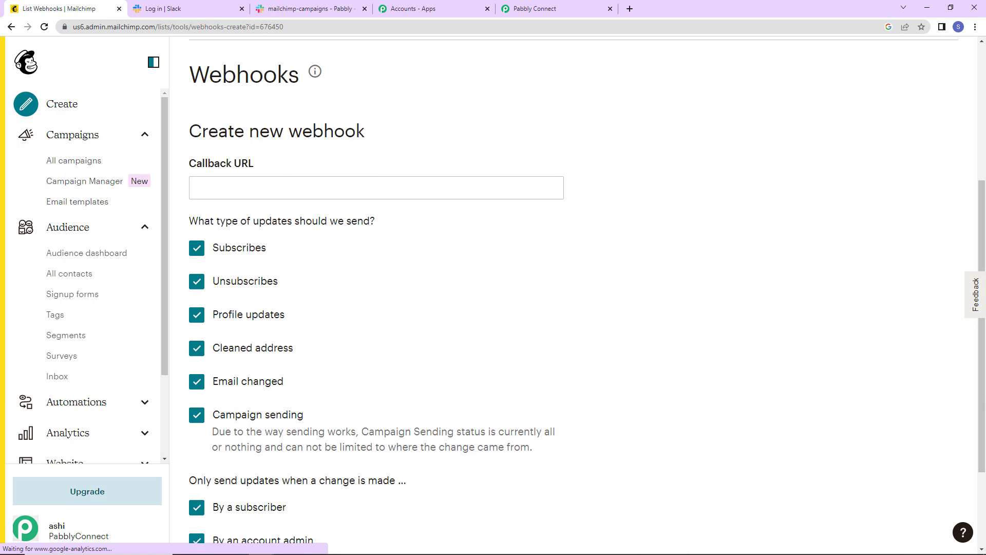
Copy the webhook URL from the Pabbly Connect trigger again and paste it as the new Mailchimp webhook's Callback URL
click(539, 10)
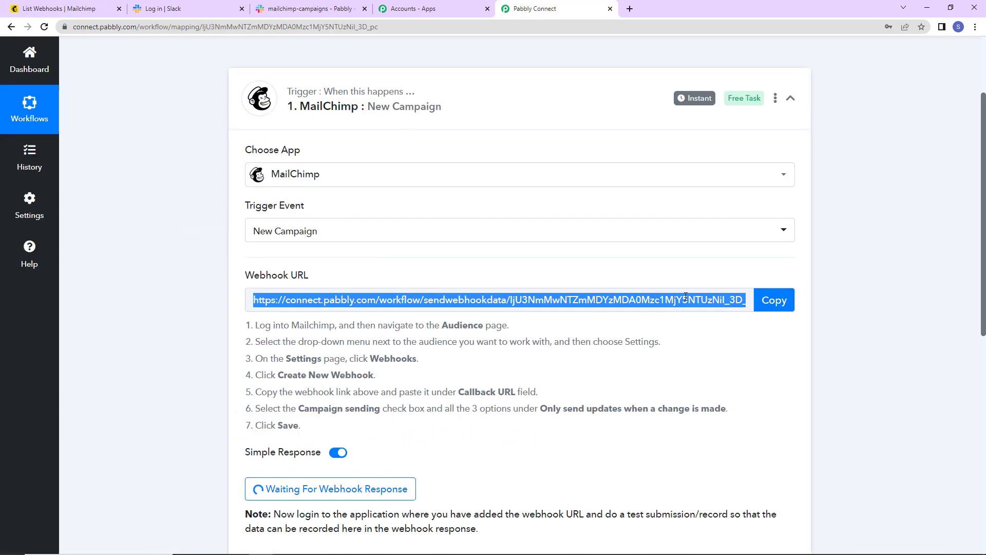
click(758, 299)
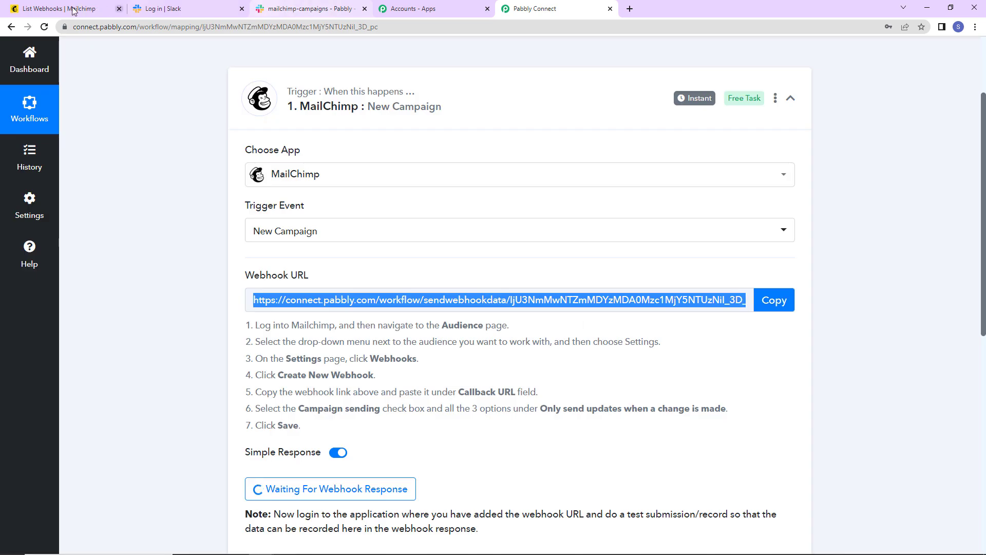
click(62, 9)
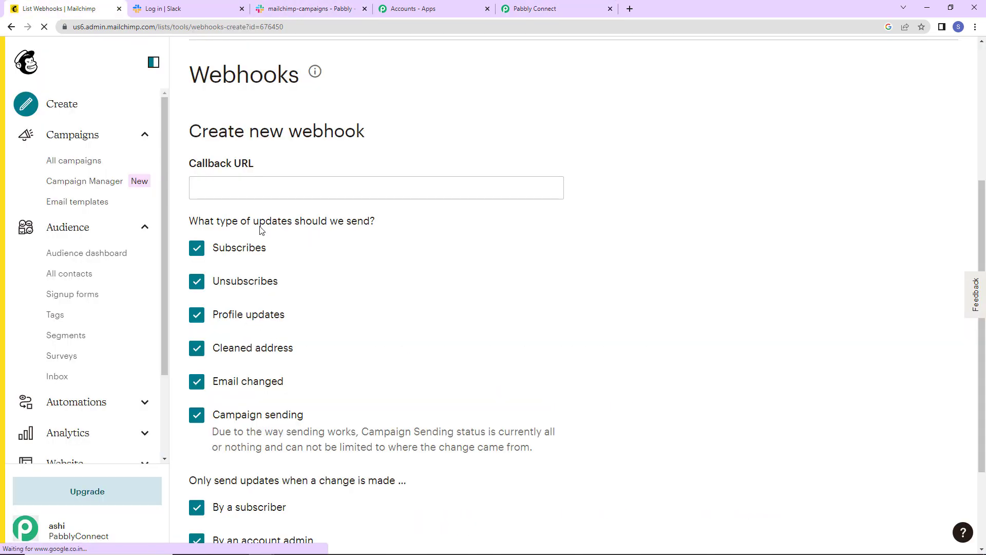
click(221, 181)
key(ctrl+v)
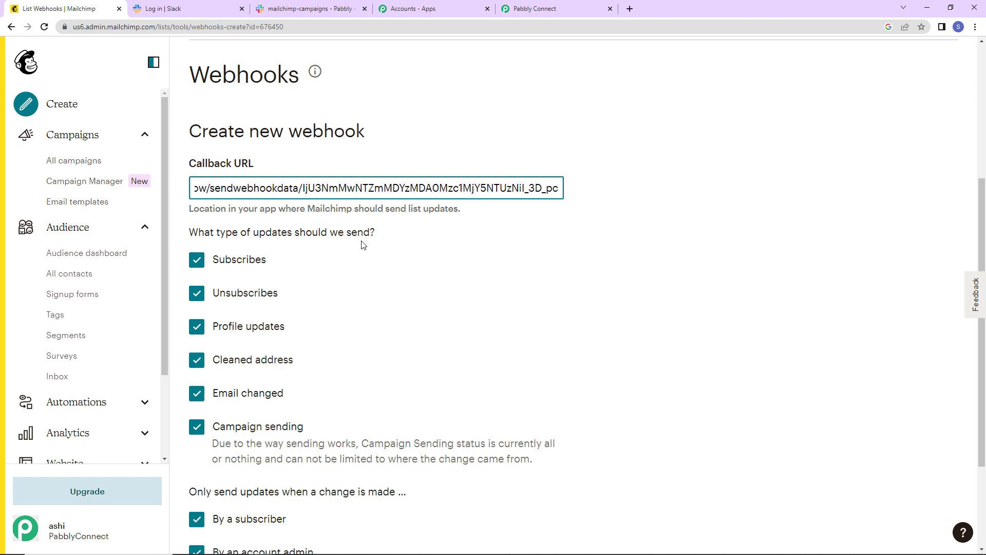
Limit the webhook's update types to Campaign sending, also enable updates made via the API, and save the webhook
click(197, 259)
click(197, 281)
click(197, 315)
click(197, 348)
click(197, 381)
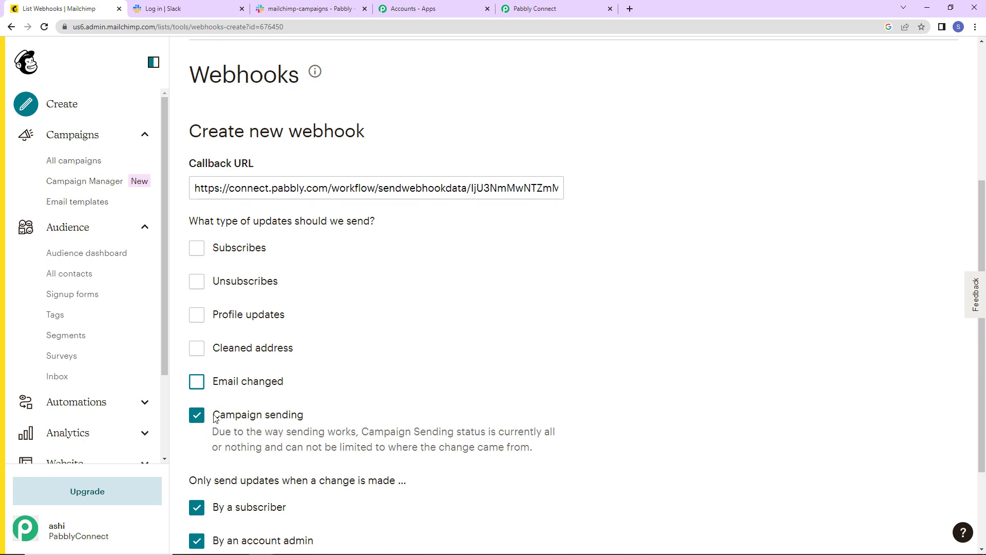
scroll(350, 407, down, 3)
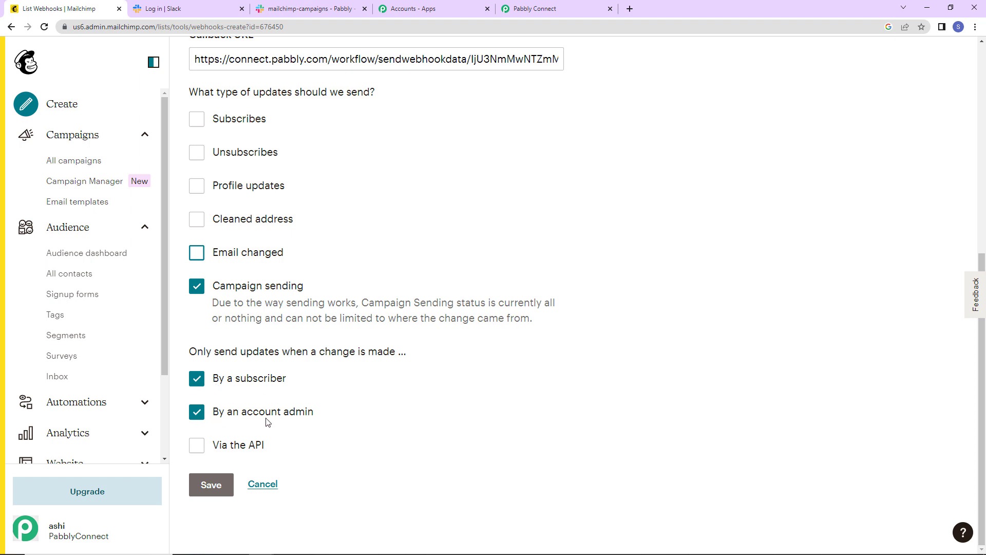
click(197, 445)
click(211, 484)
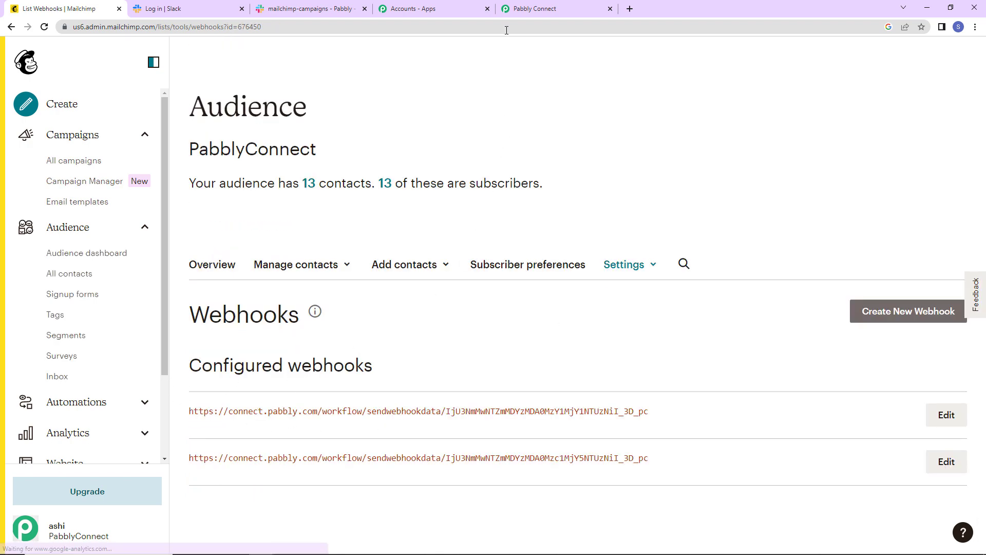
Switch to Pabbly Connect and re-capture the webhook response for the MailChimp trigger
click(527, 11)
scroll(579, 339, down, 2)
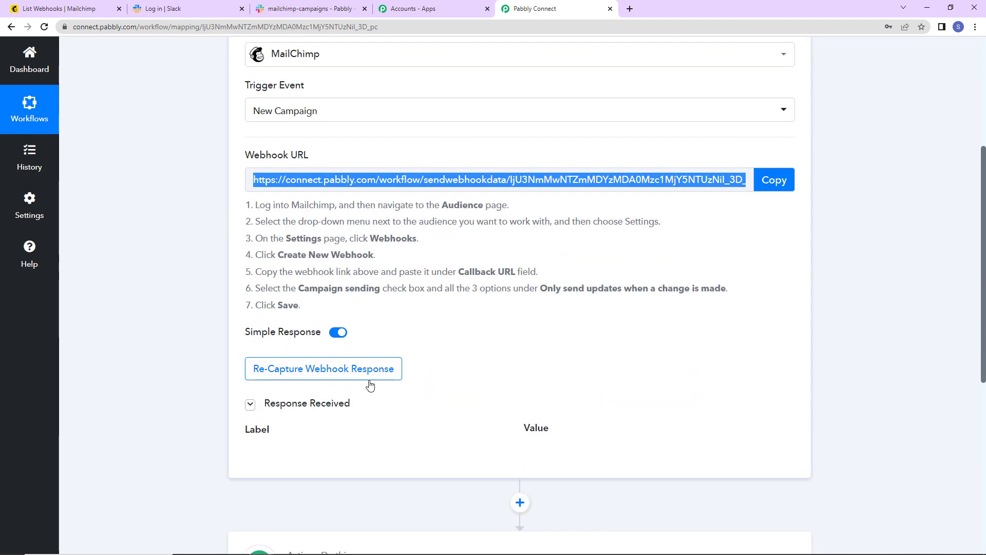
click(391, 366)
click(454, 368)
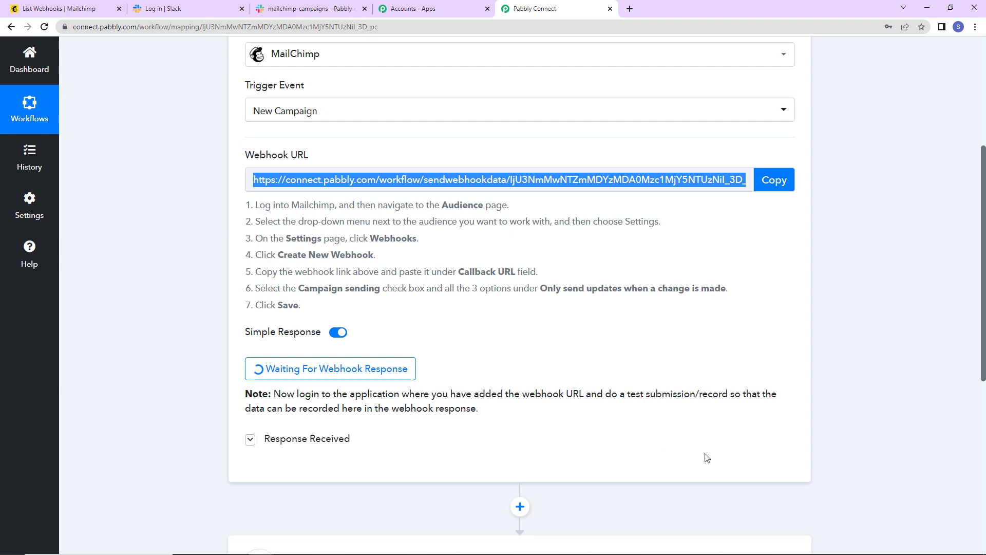
Switch to Mailchimp and create a new regular email campaign from the list of all campaigns
click(77, 8)
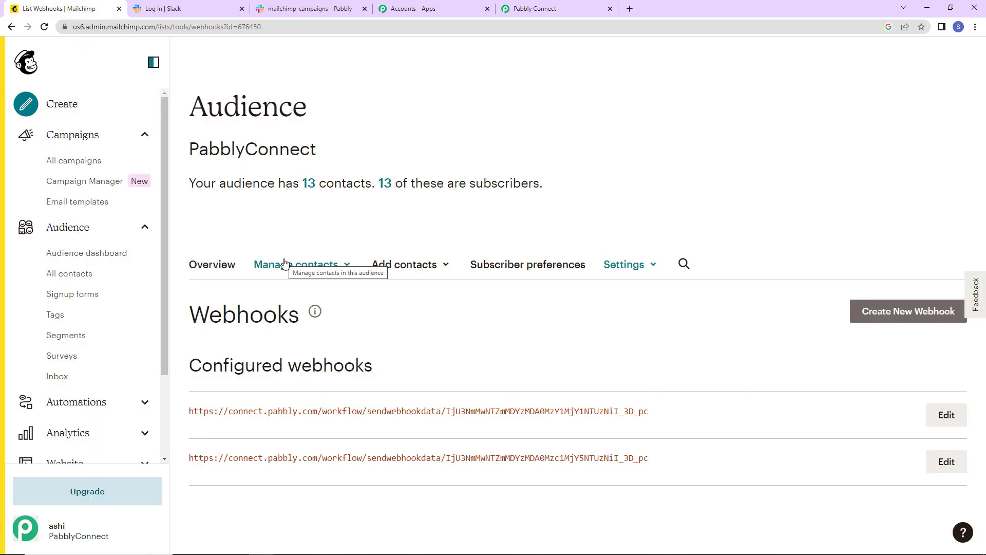
click(67, 135)
click(72, 136)
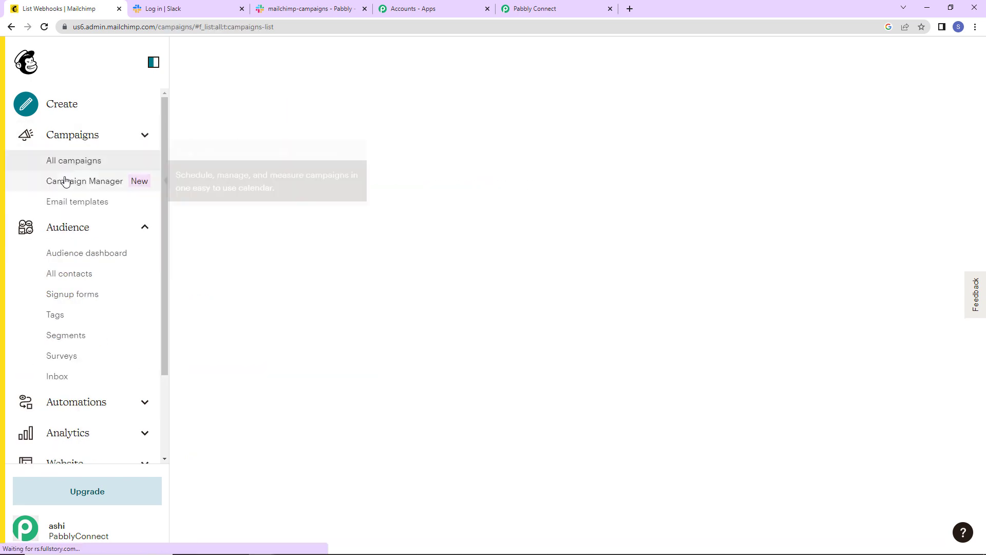
click(111, 166)
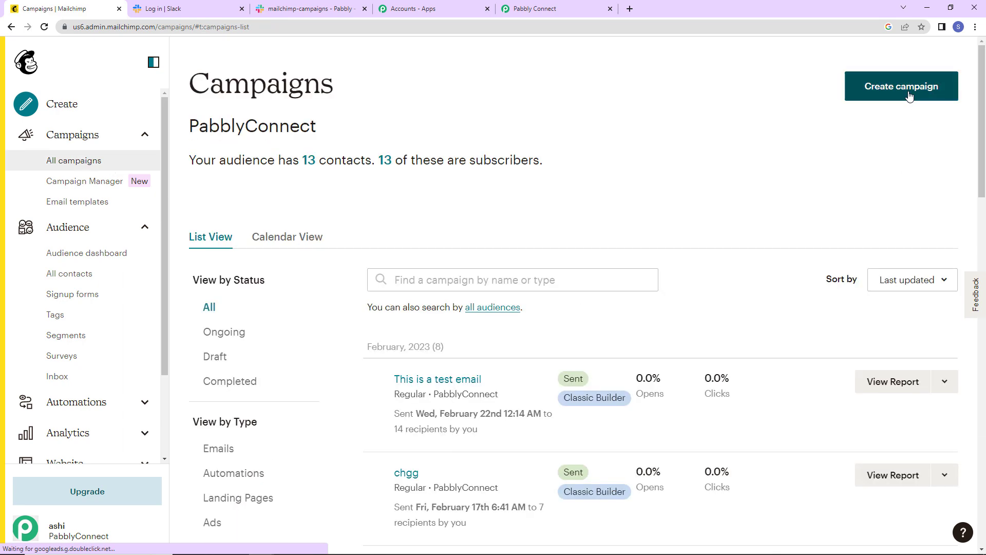
click(893, 88)
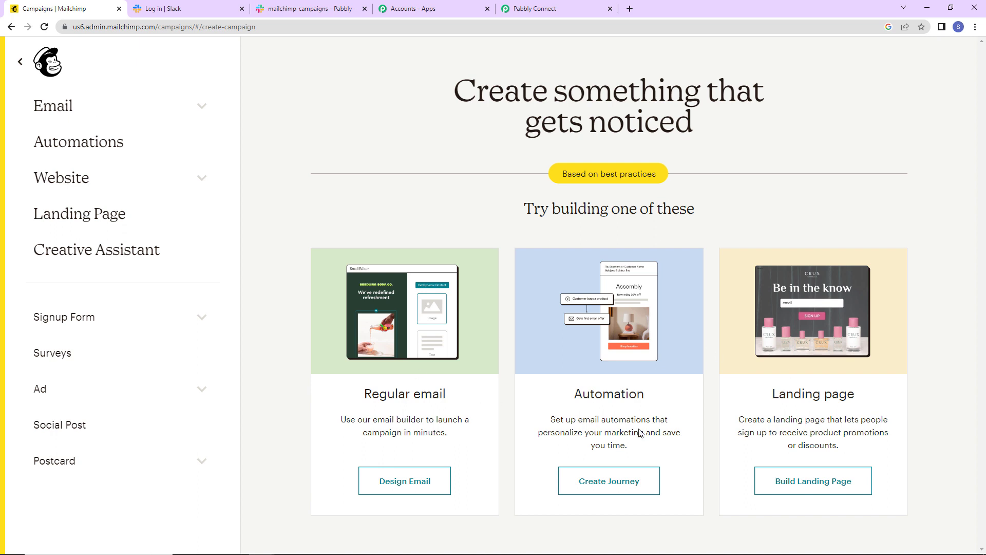
click(410, 483)
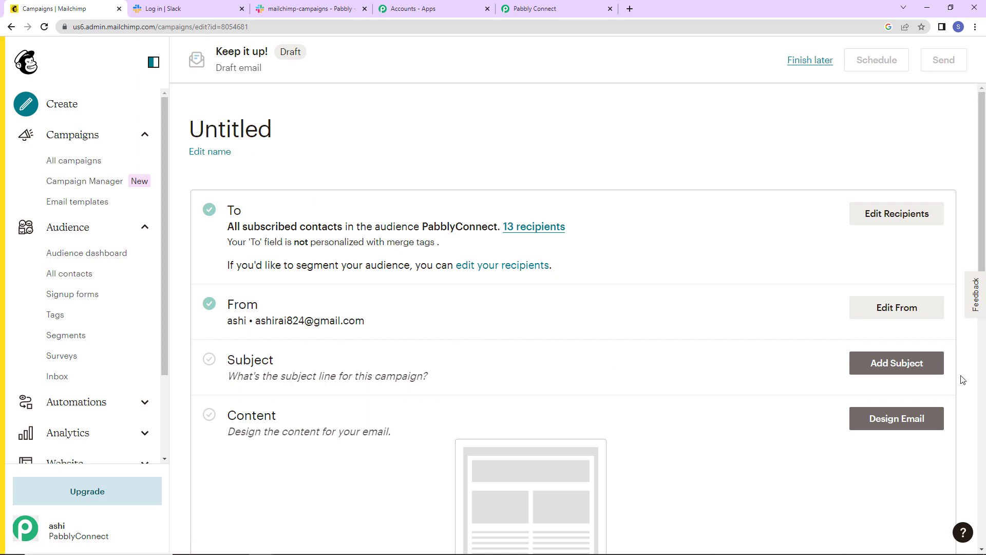
Add the subject line "This is a test Email." to the campaign and save it
click(920, 368)
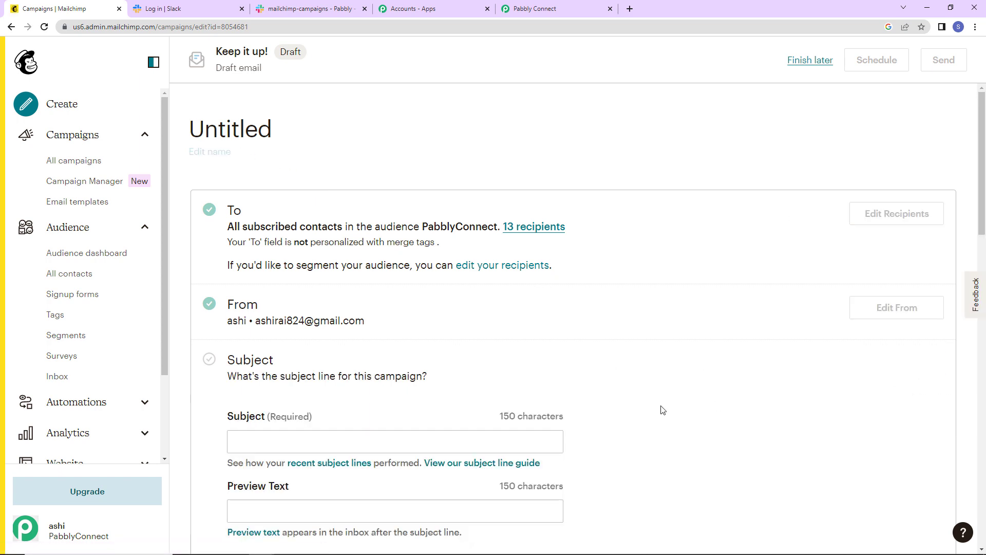
click(296, 448)
text(This is a)
text(te)
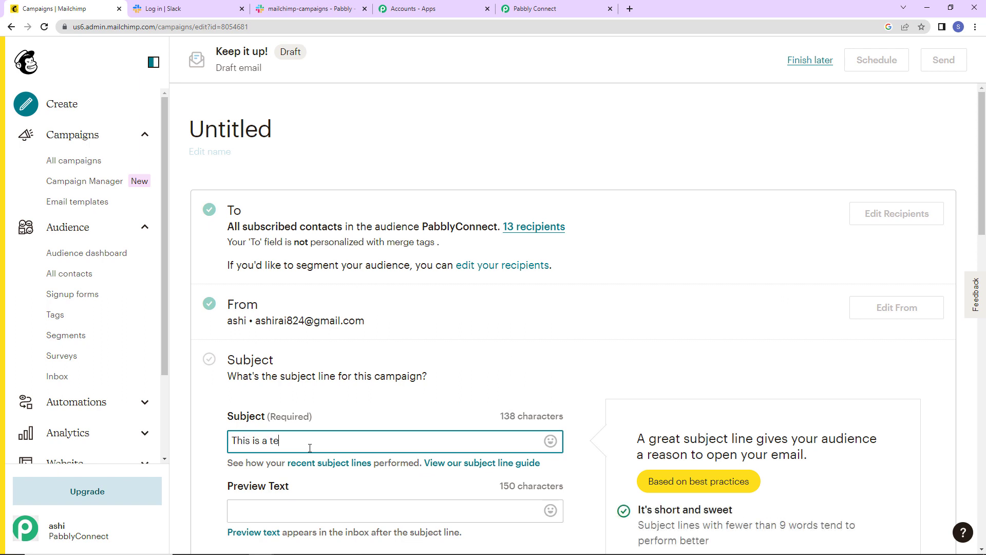
text(st Email.)
scroll(617, 400, down, 5)
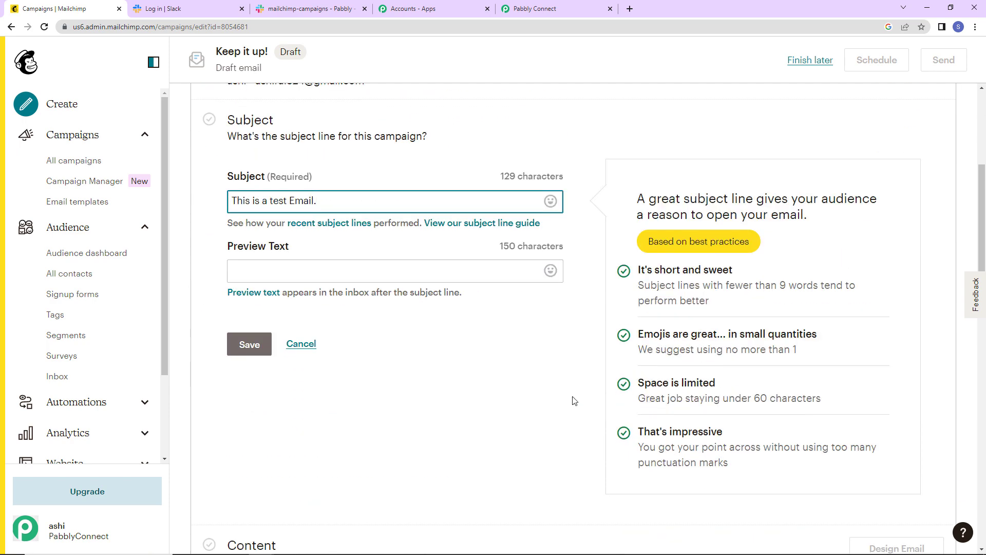
click(249, 344)
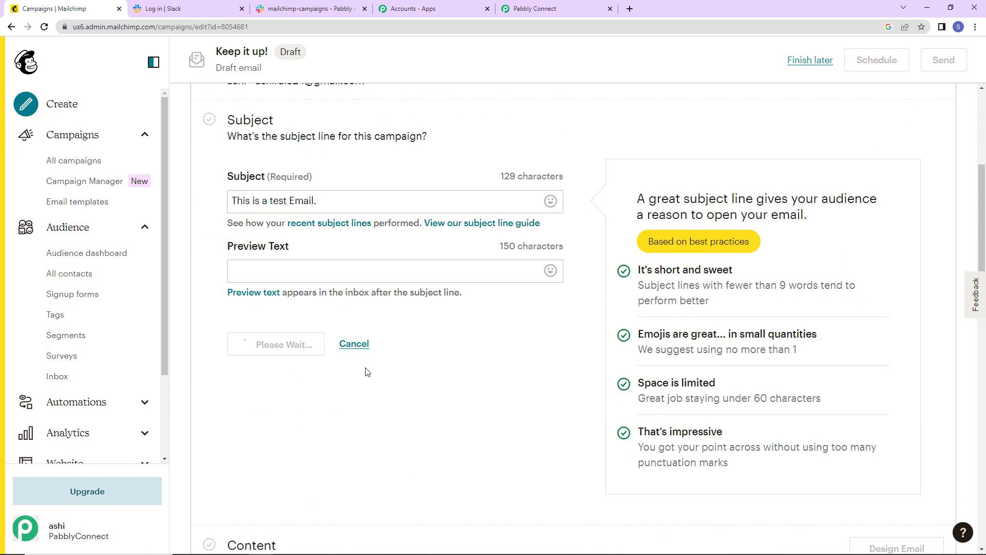
Start designing the campaign's email content with the basic Simple Text template
click(908, 191)
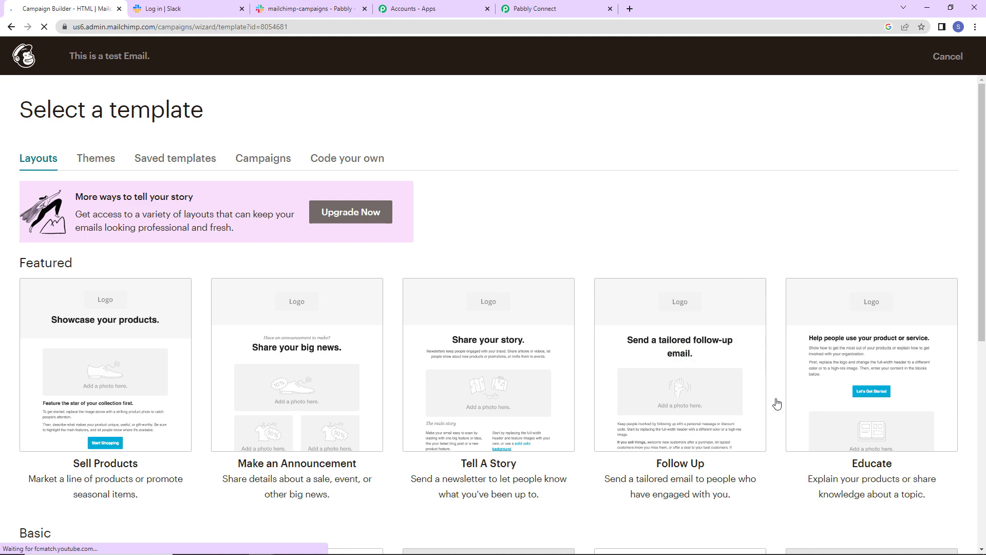
scroll(596, 392, down, 7)
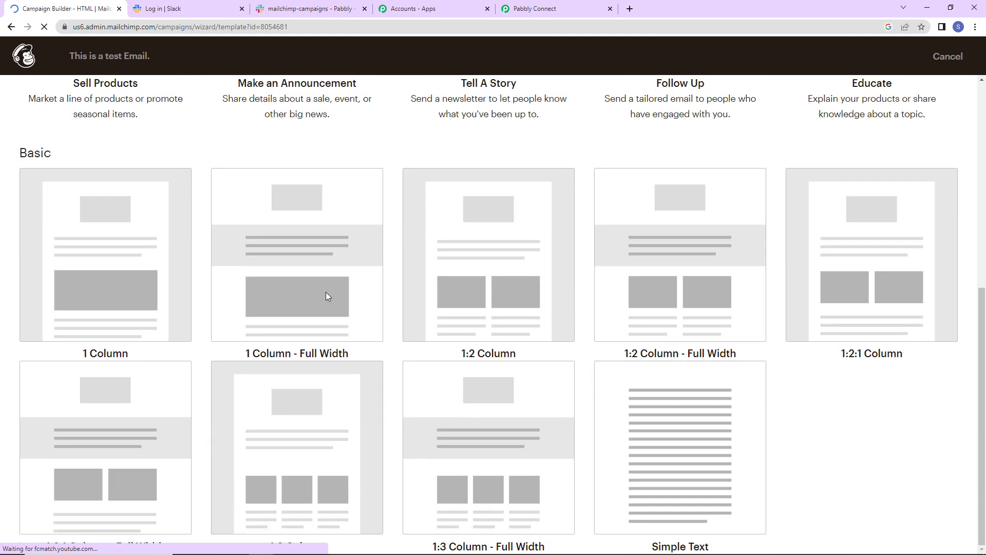
click(687, 449)
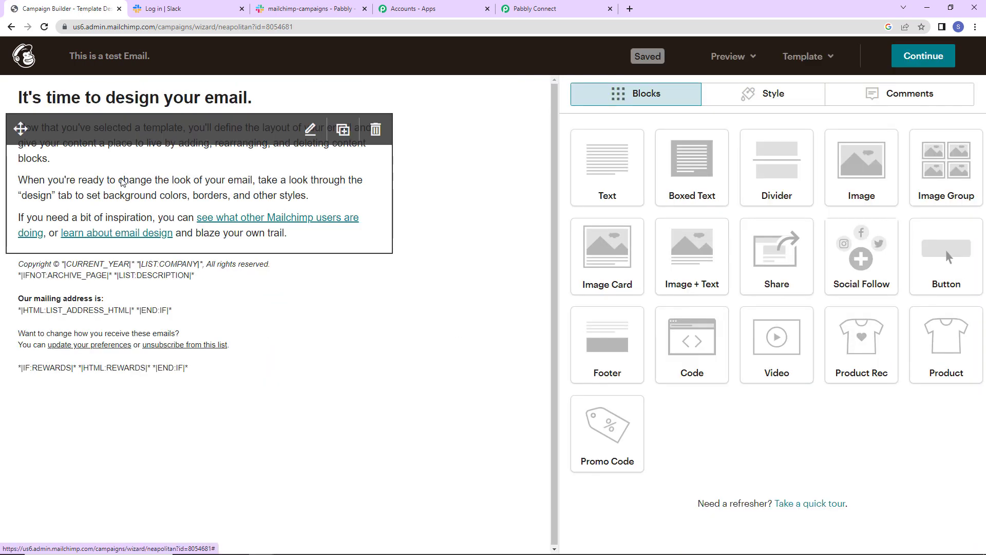
Replace the email's body text with "This is a test Email where I am integrating Mailchimp with Slack using Pabbly Connect."
click(146, 183)
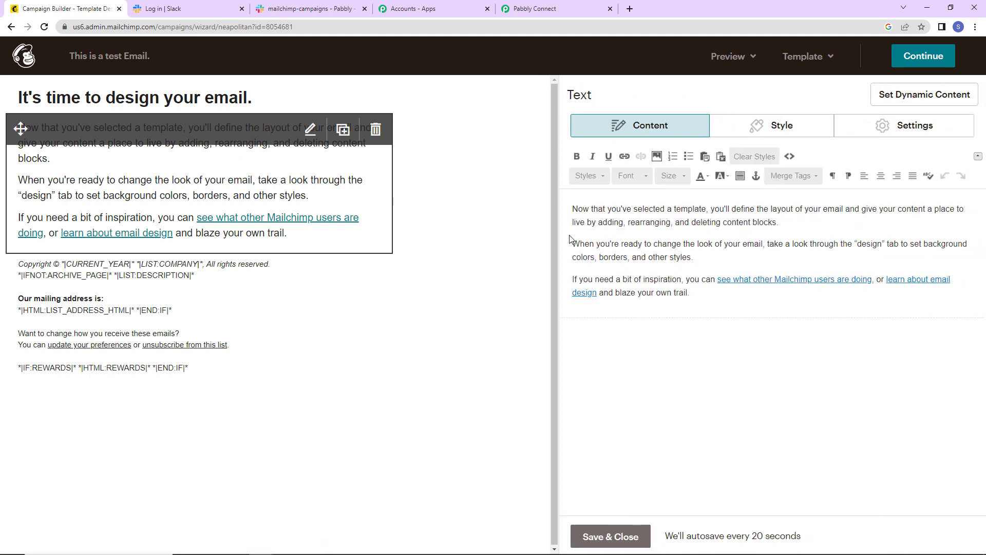
drag(711, 298, 614, 279)
drag(550, 242, 482, 173)
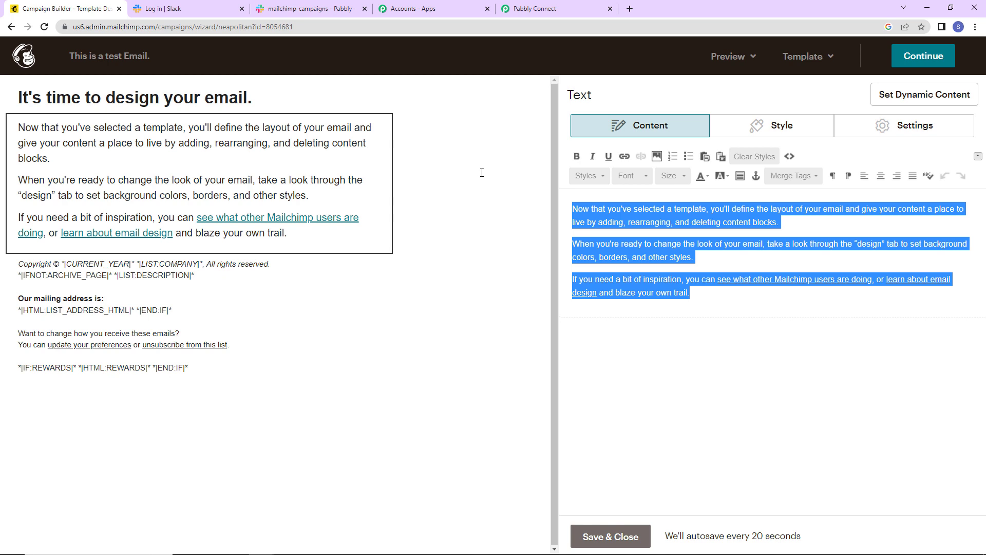
text(Thi)
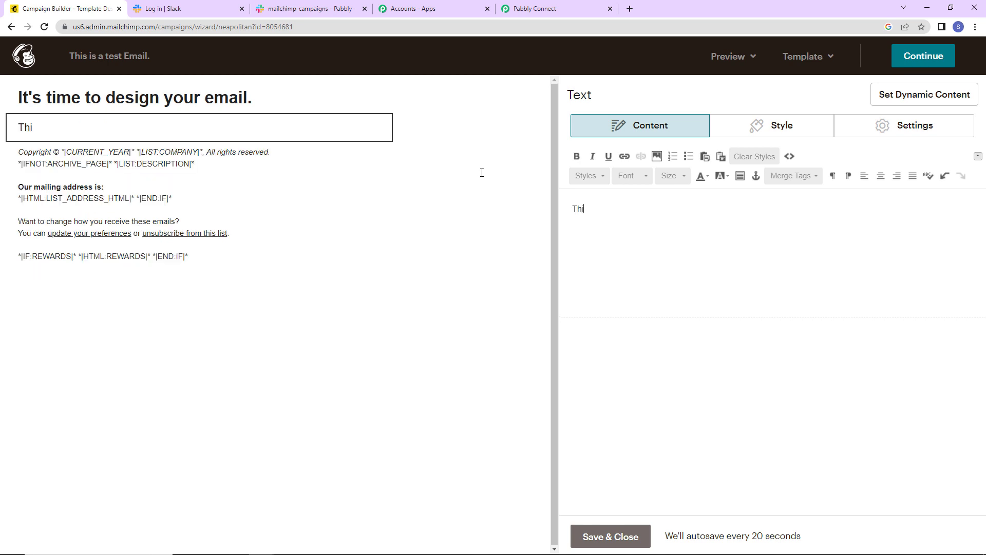
text(s is a test Email wher)
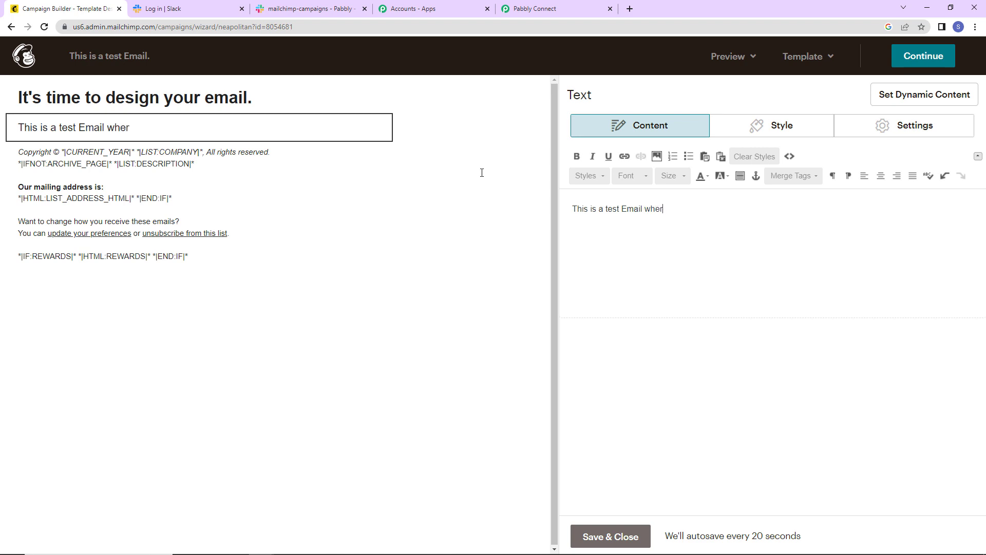
text(e I am integrating )
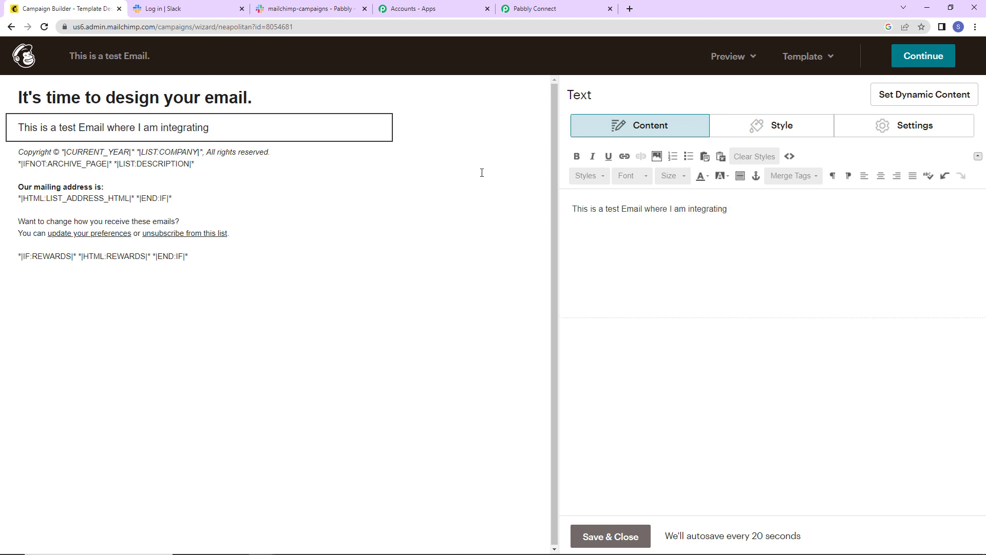
text(Mailchimp with S)
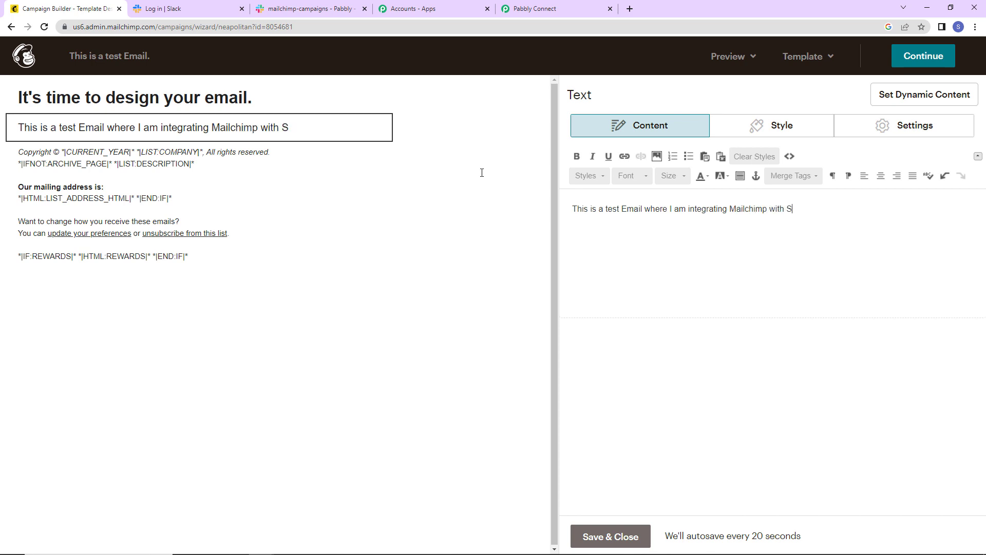
text(lack using Pabbly Connect.)
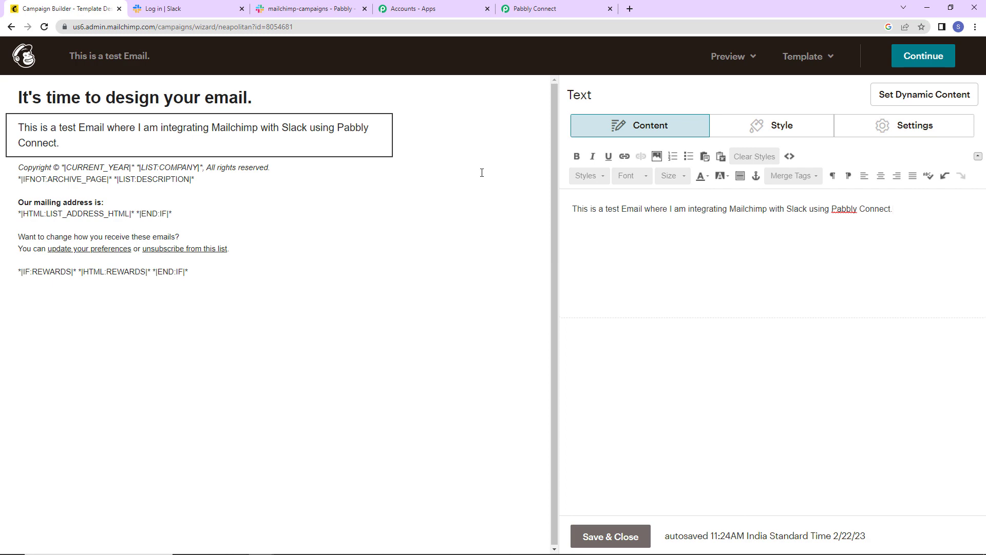
Delete the footer content block from the email design
click(375, 172)
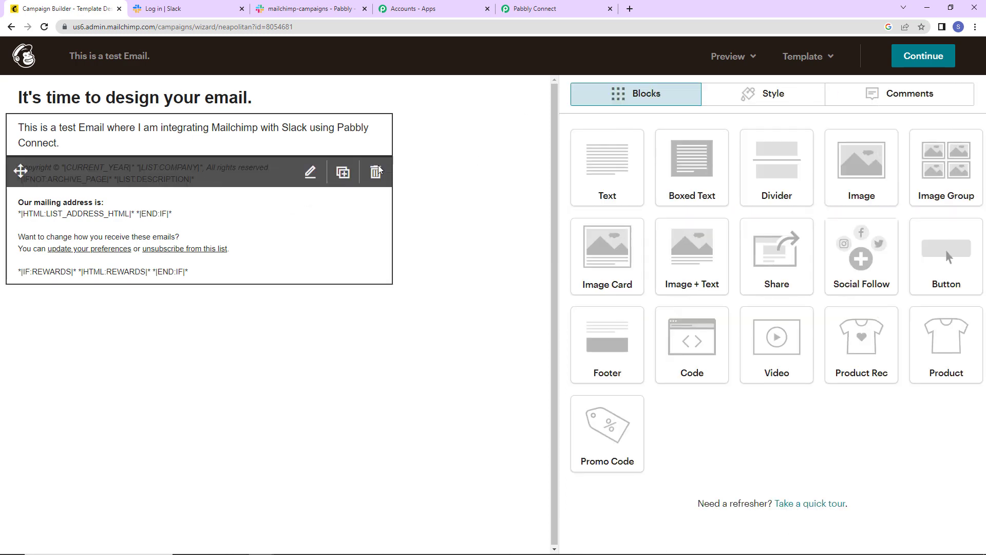
click(376, 173)
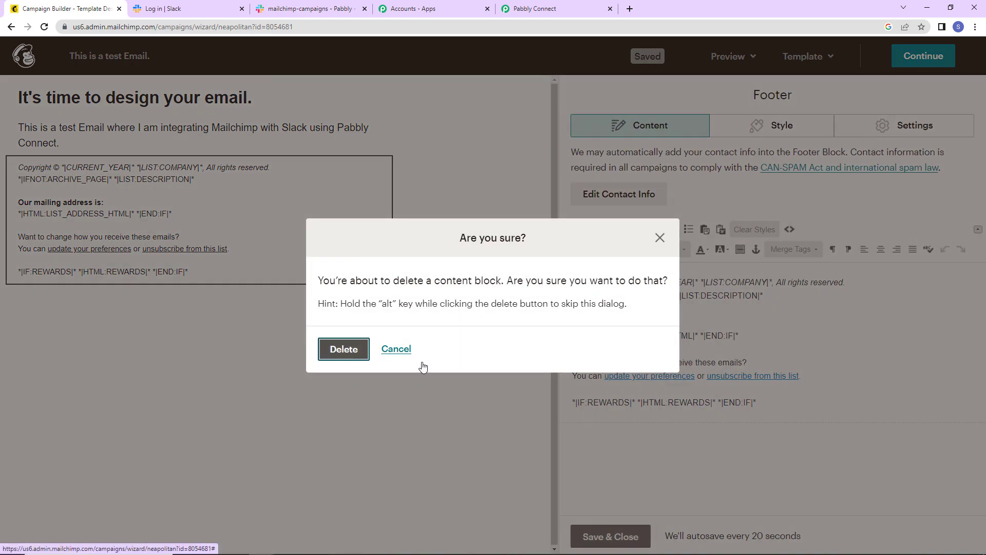
key(Return)
Replace the email's heading with "Demo Email" and save the text block
mouse_move(110, 98)
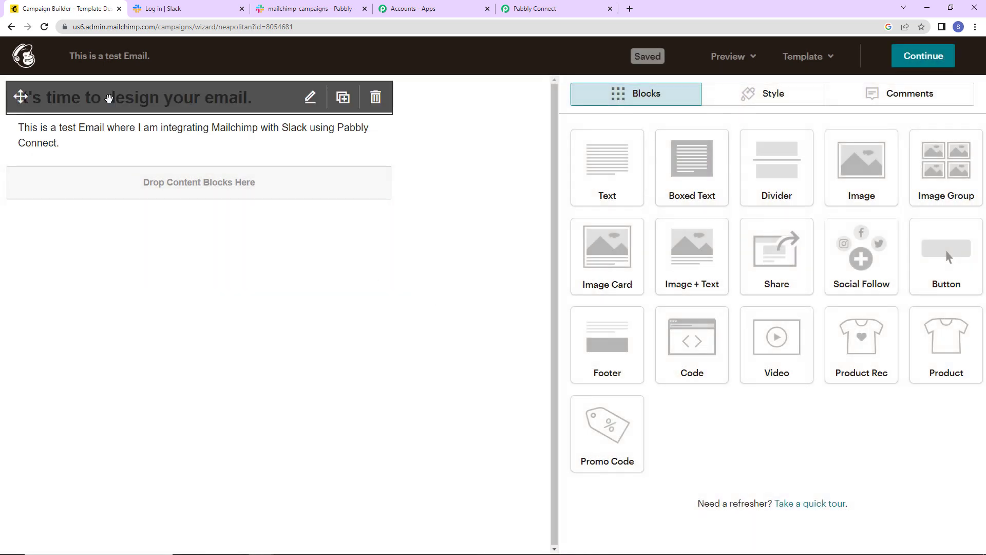
click(310, 97)
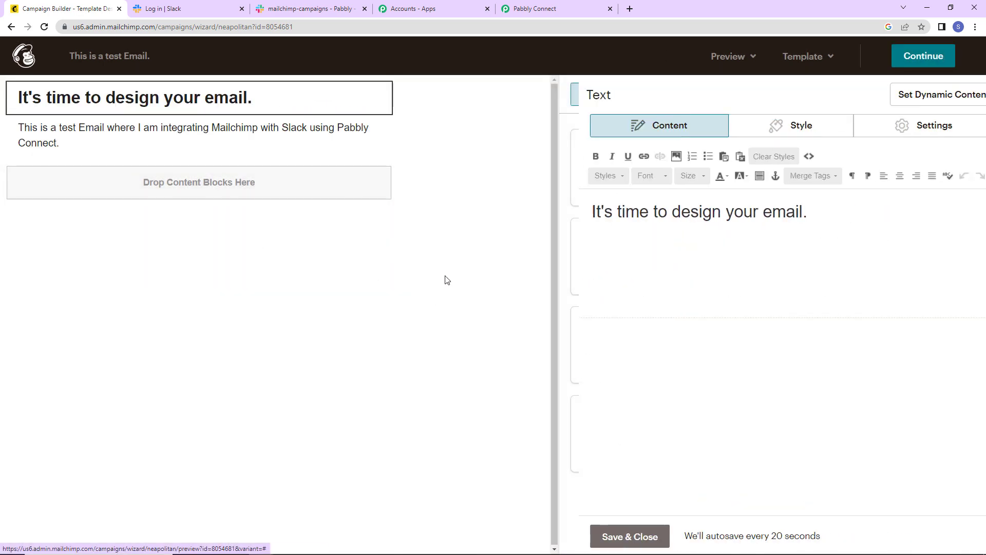
drag(805, 215, 315, 209)
text(Demo Email)
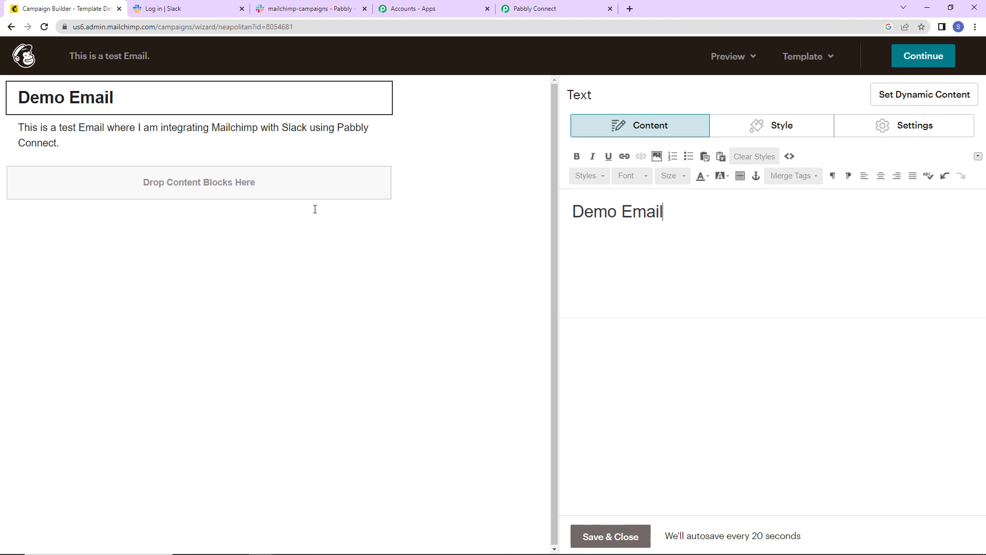
click(603, 537)
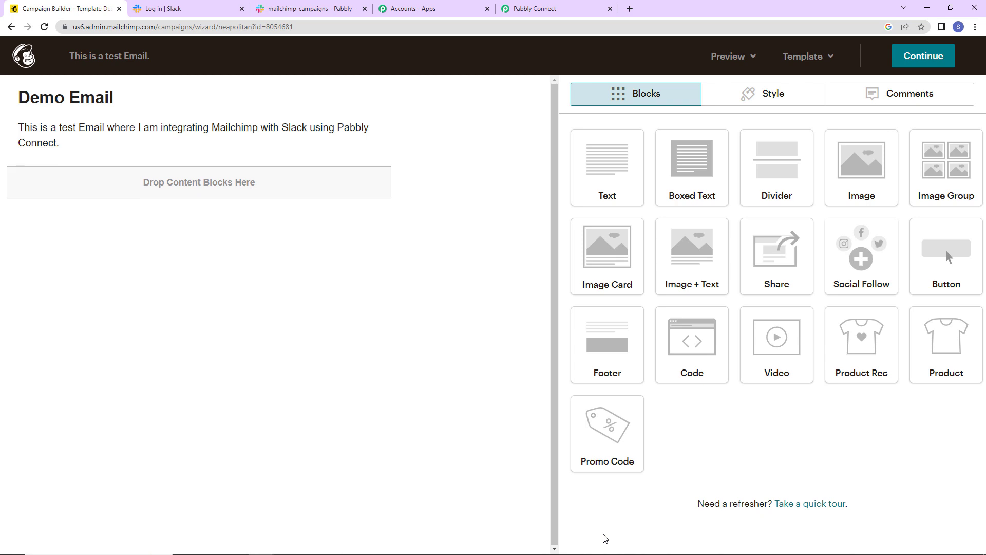
Finish the email design and send the campaign to the PabblyConnect audience immediately
click(941, 66)
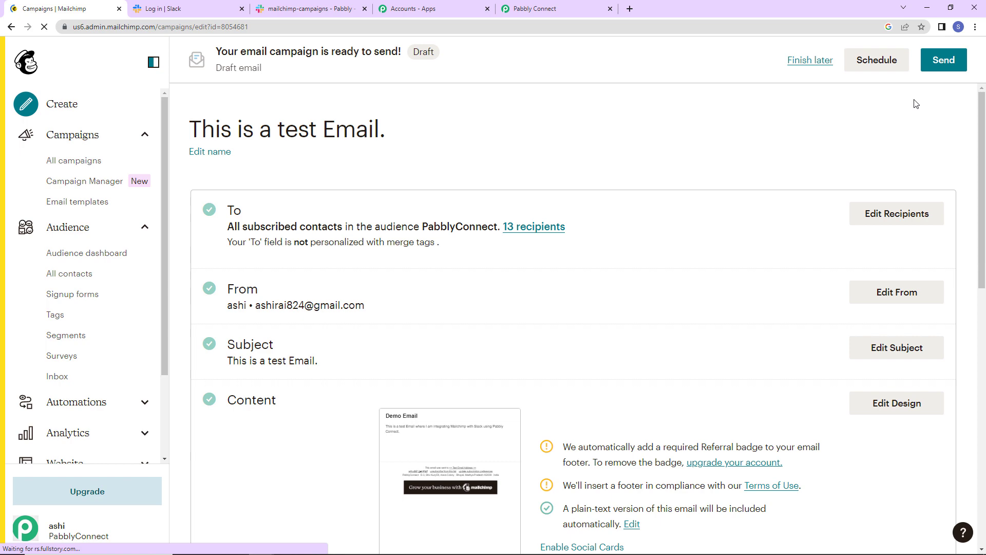
click(943, 61)
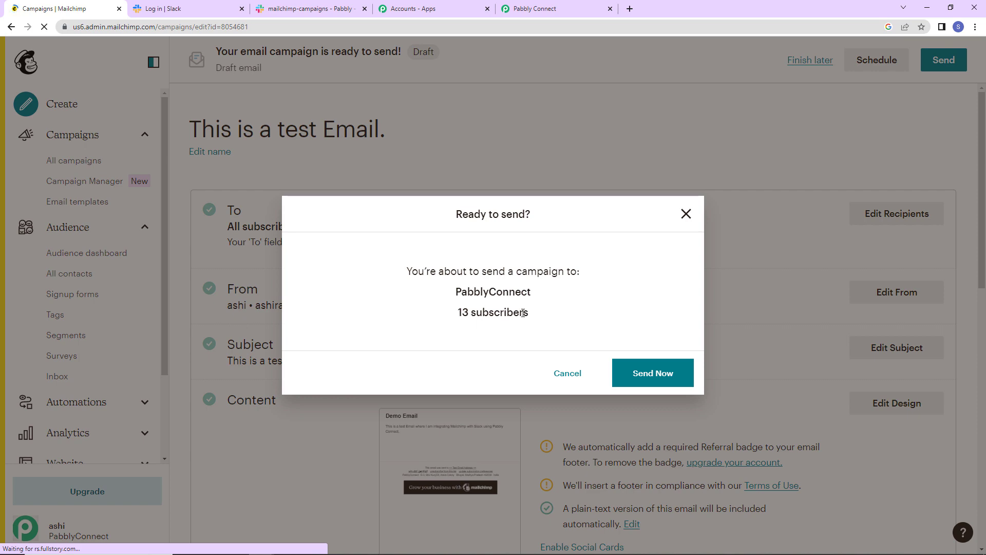
click(625, 367)
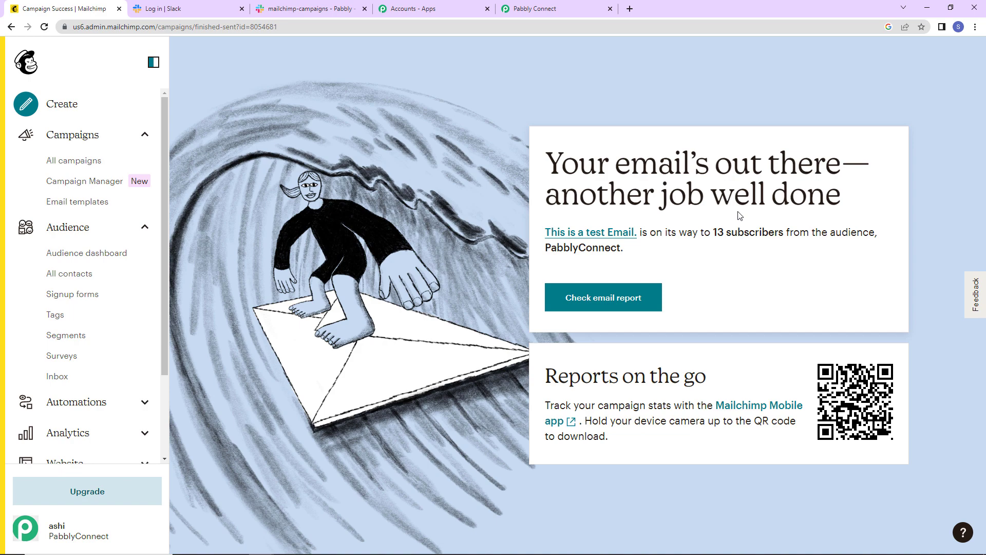
Switch to Pabbly Connect and examine the webhook response received for the sent campaign, including its Fired At value
click(589, 10)
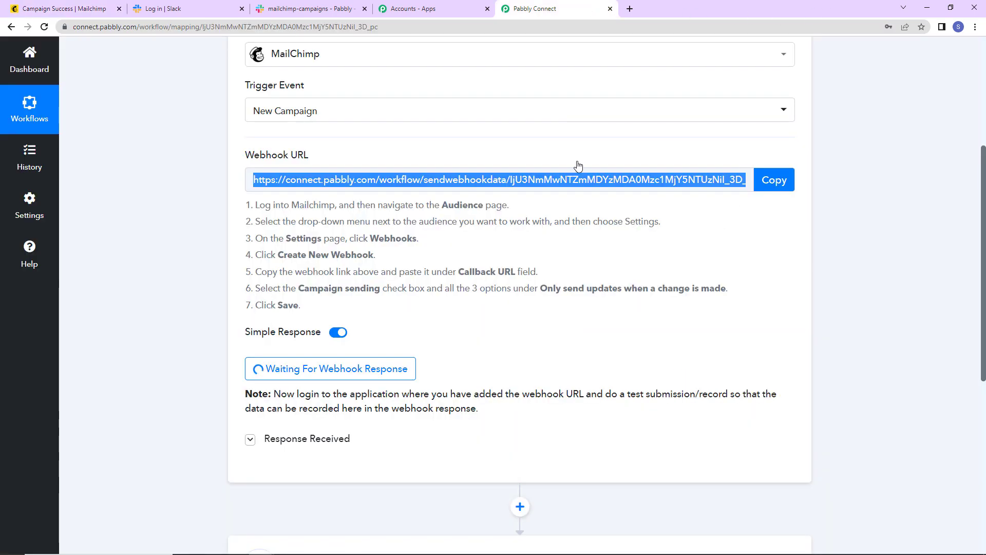
scroll(806, 268, down, 2)
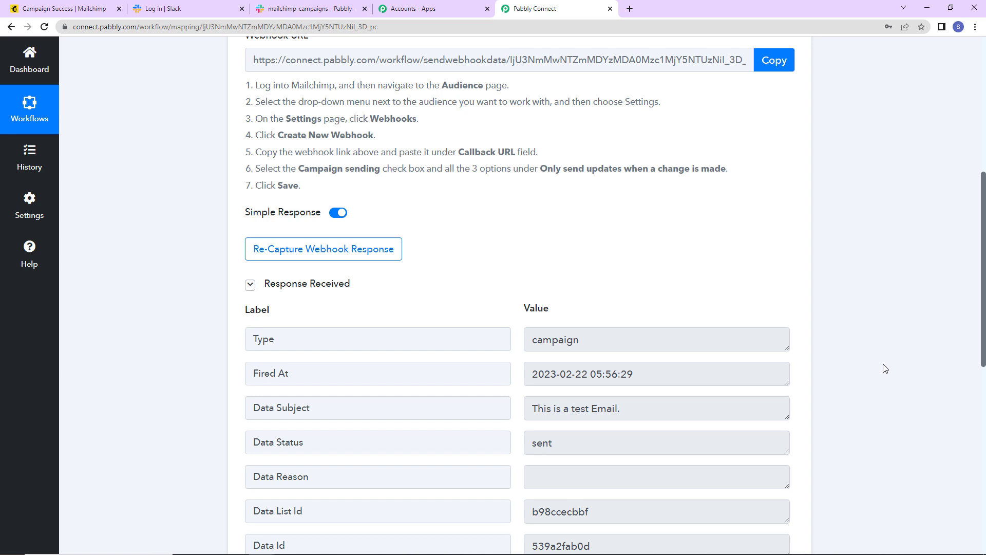
scroll(885, 368, down, 2)
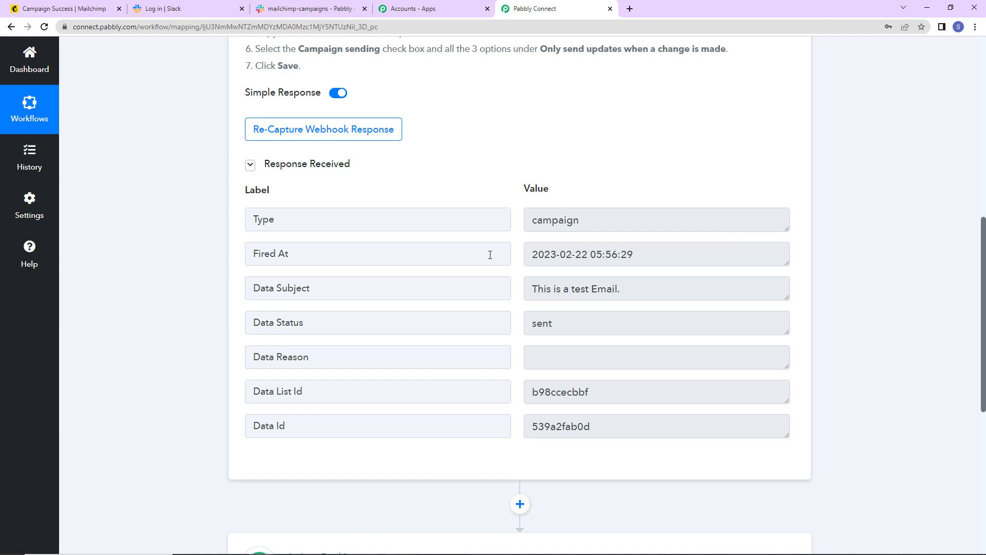
drag(529, 257, 667, 255)
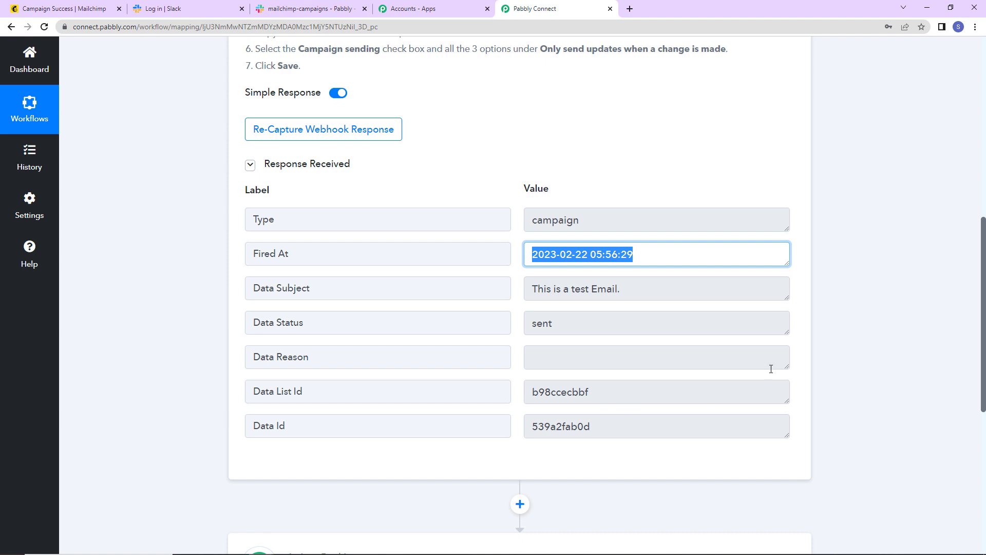
Set the workflow's action app to Slack with the action event Send Channel Message
scroll(857, 312, down, 5)
click(383, 212)
click(375, 270)
text(slack)
click(286, 326)
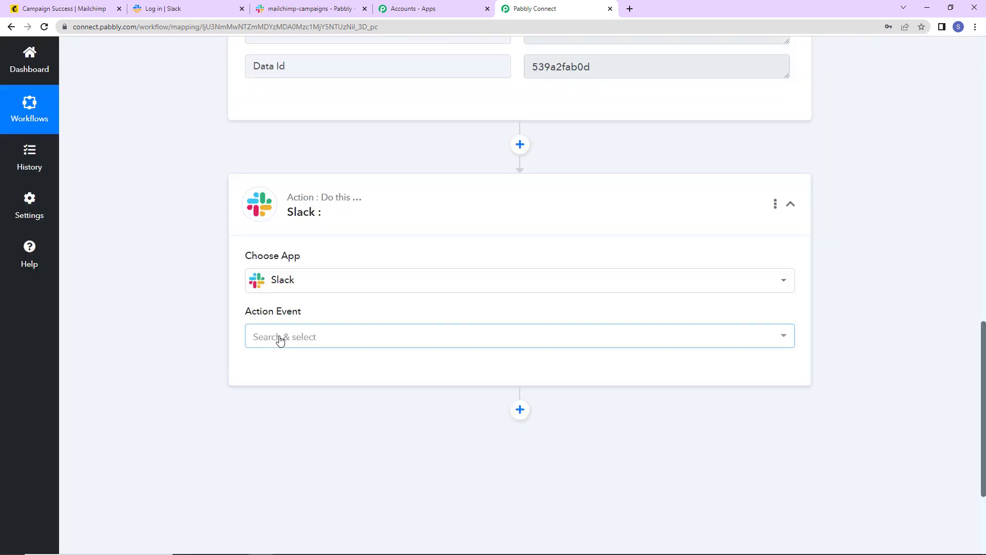
click(277, 336)
click(280, 135)
Add a new Slack connection for the action using the token type "user"
click(274, 370)
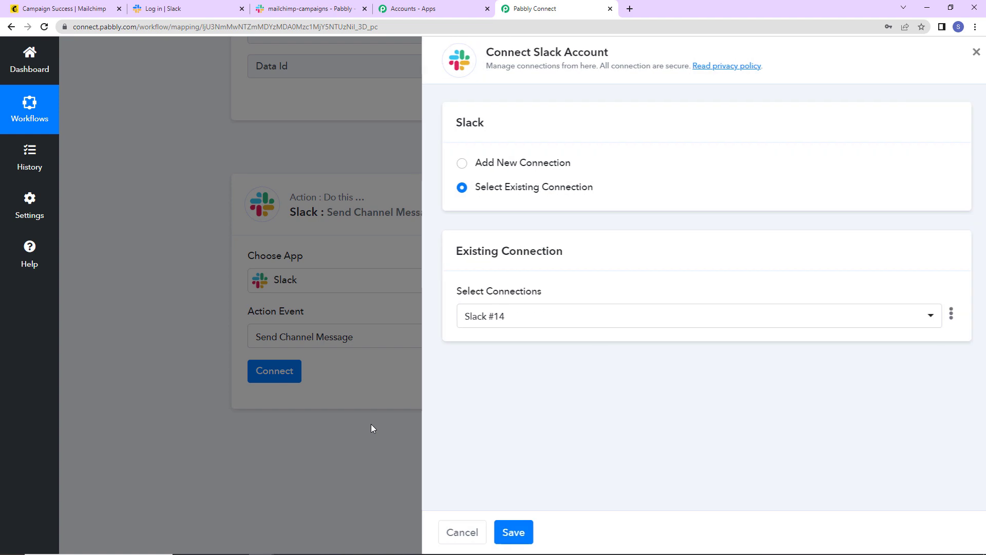
drag(484, 50, 614, 72)
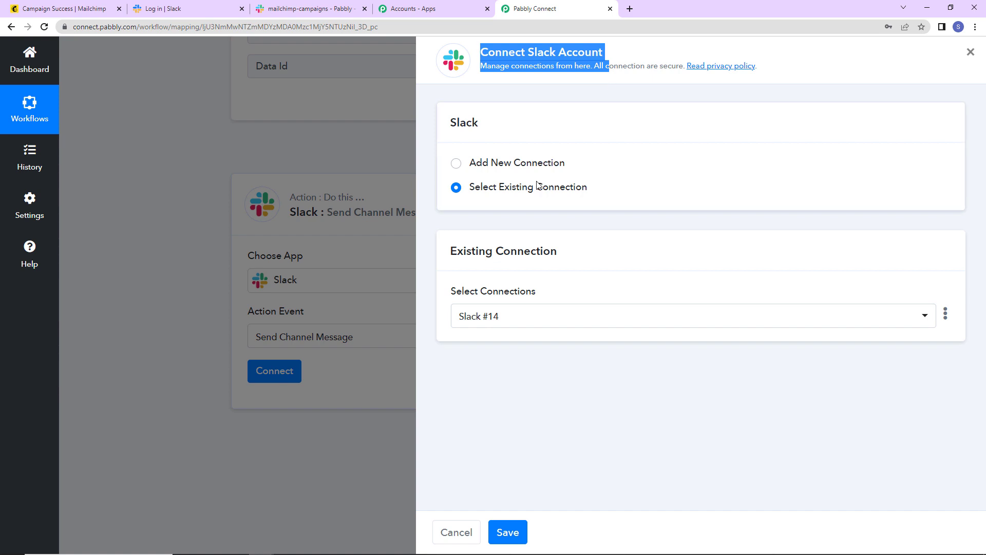
click(456, 163)
click(516, 297)
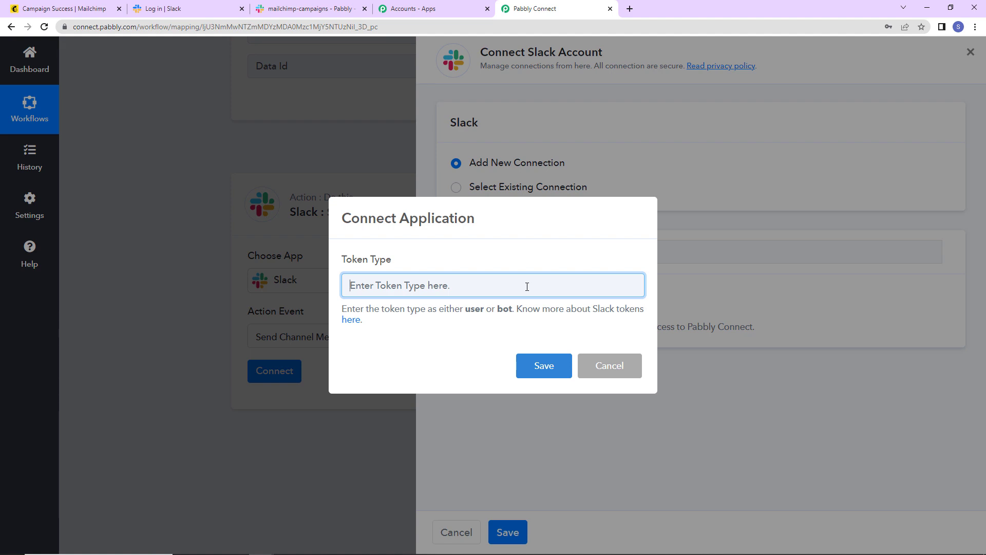
text(user)
click(523, 367)
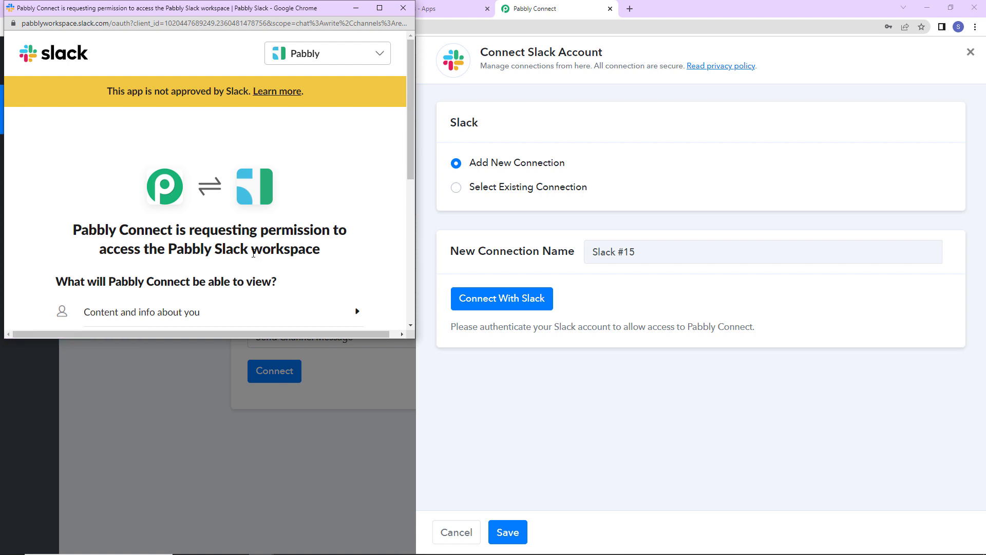
Allow Pabbly Connect to access the Pabbly Slack workspace and acknowledge the authorization
scroll(324, 257, down, 5)
click(261, 252)
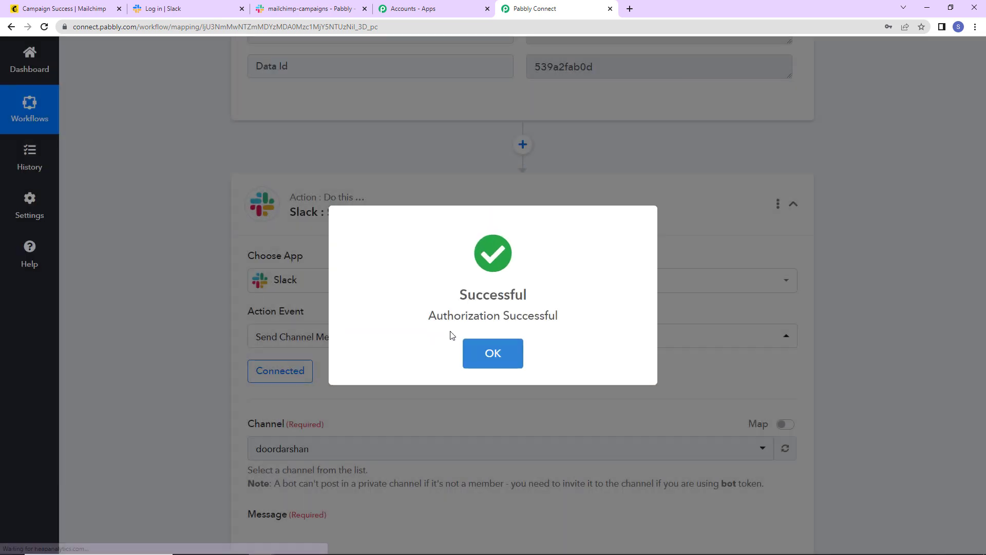
click(494, 353)
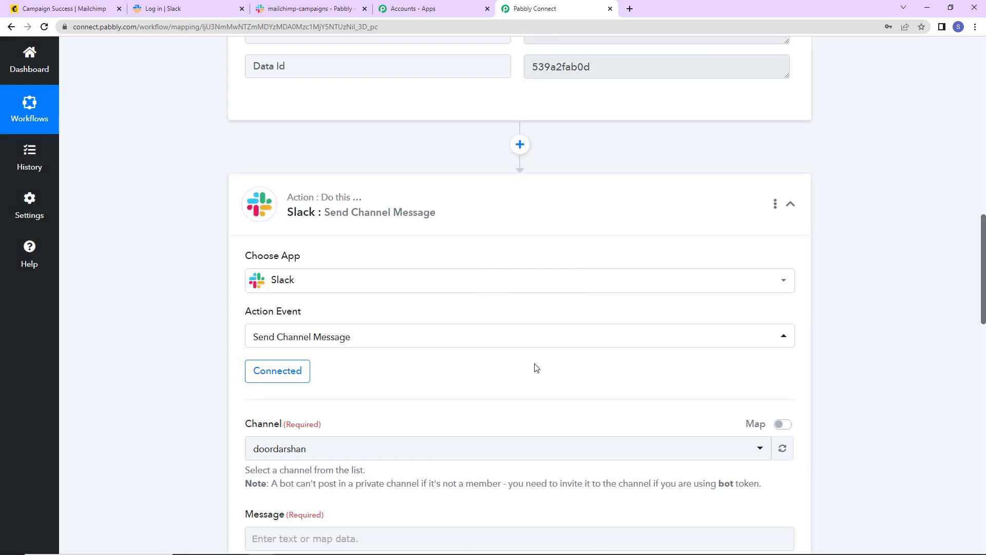
scroll(531, 365, down, 4)
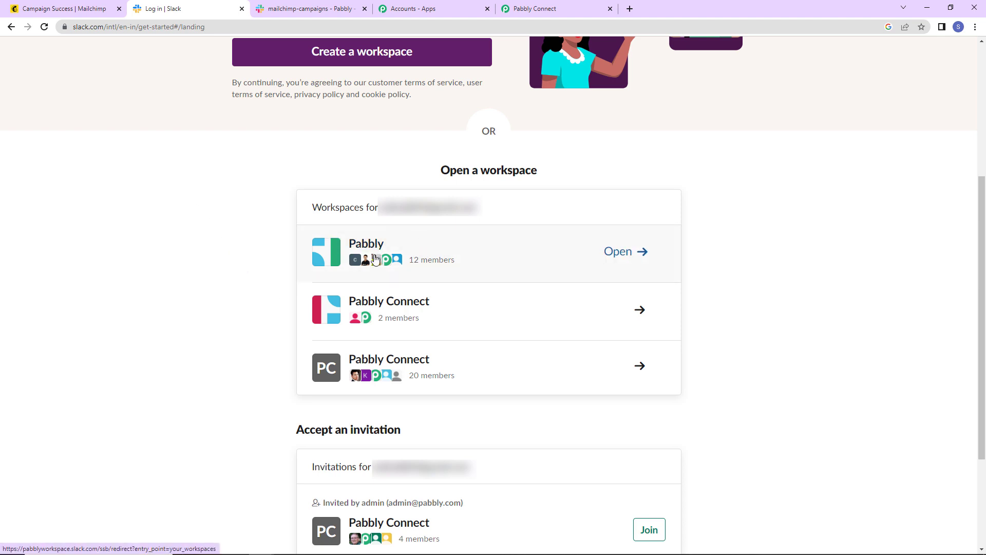
Check the Pabbly workspace's channels in Slack, and in Pabbly Connect set the message channel to mailchimp-campaigns
click(368, 232)
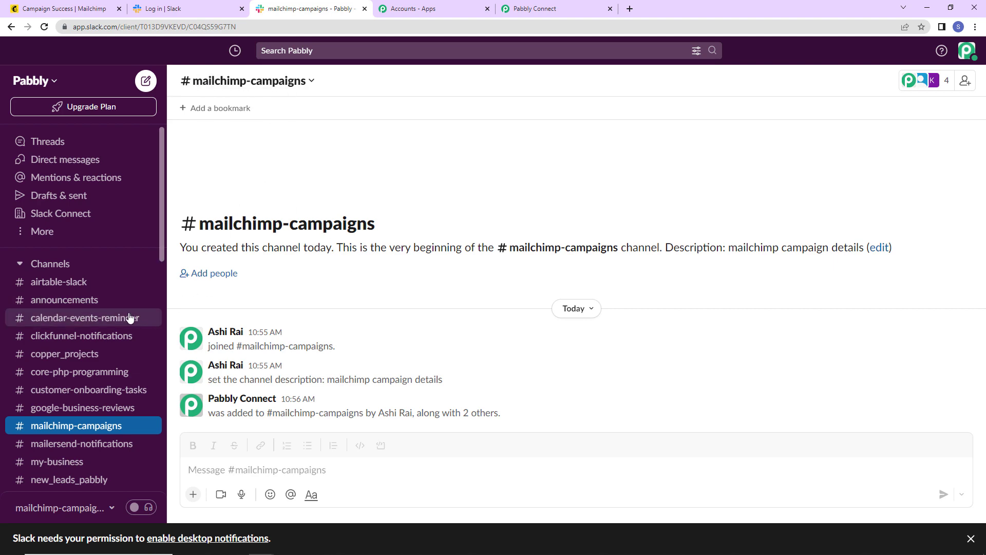
scroll(130, 318, down, 10)
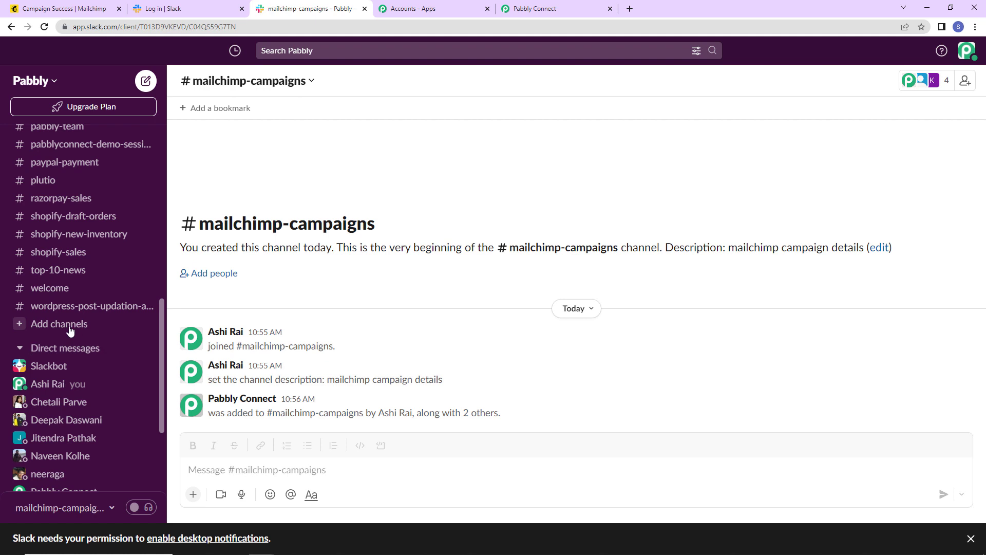
click(561, 10)
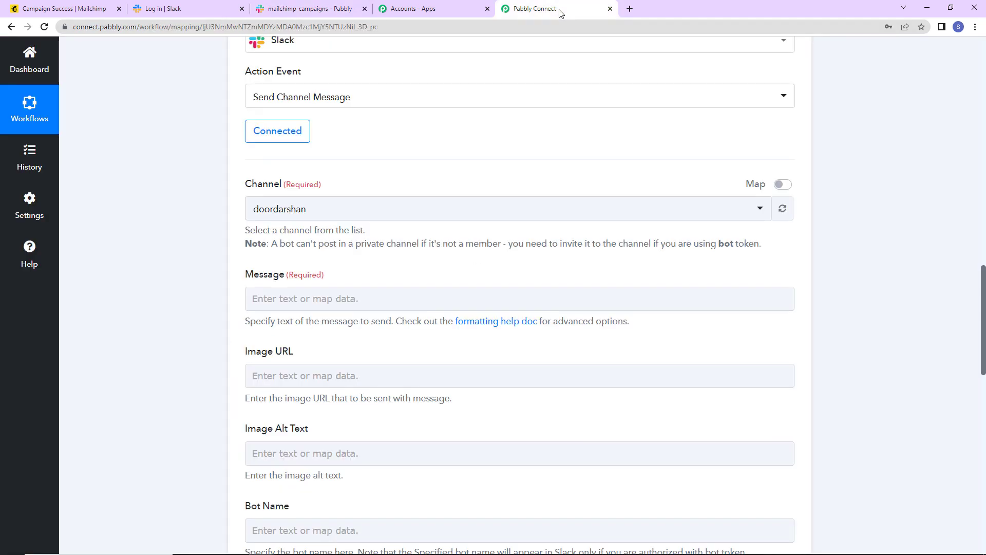
click(340, 215)
text(mail)
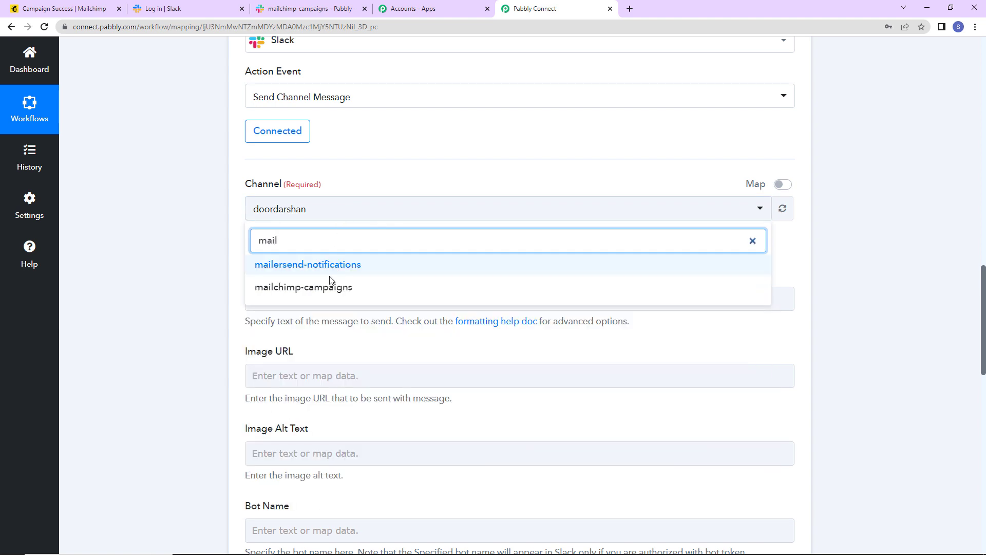
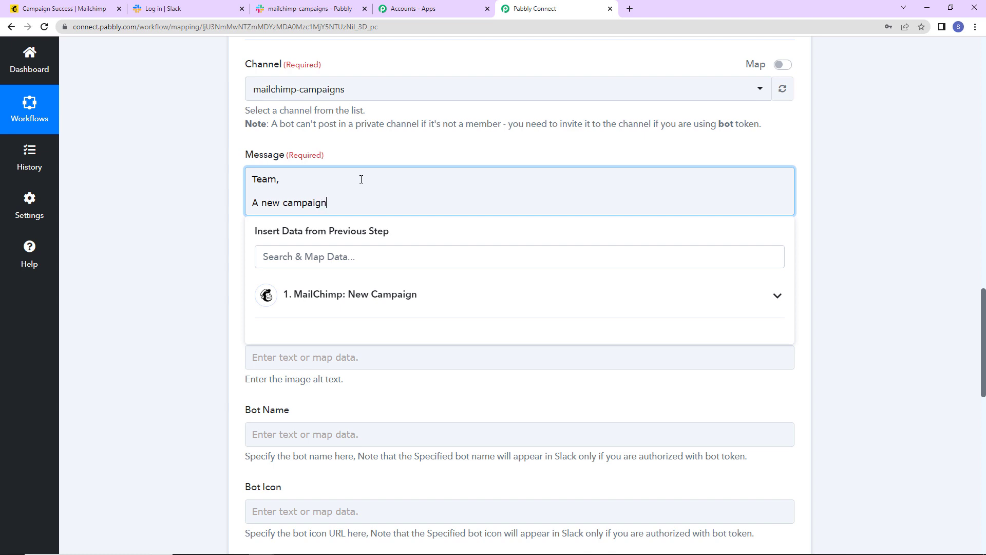
Write the message opening "Team, A new campaign is created on Mailchimp." followed by a "Details:" line
text(is created on Mailchimp.)
key(Return)
text(De)
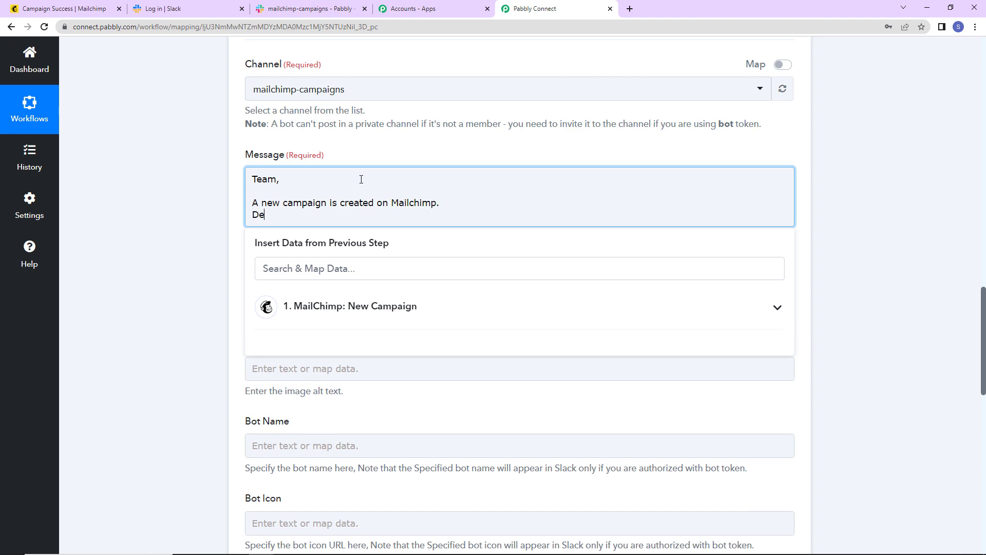
text(tails:)
key(Return)
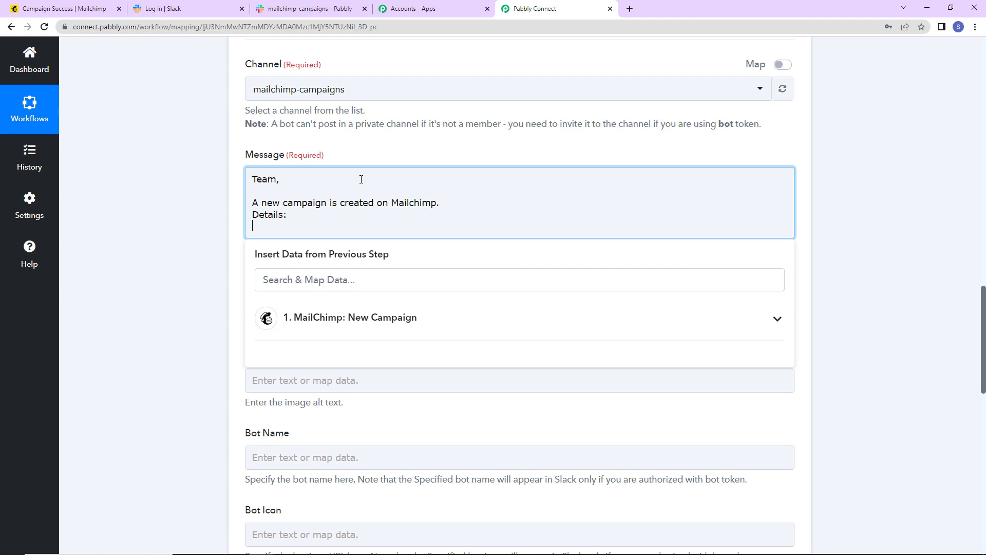
Add a "Creation Date:" line to the message, mapped to the MailChimp step's Fired At value
click(370, 318)
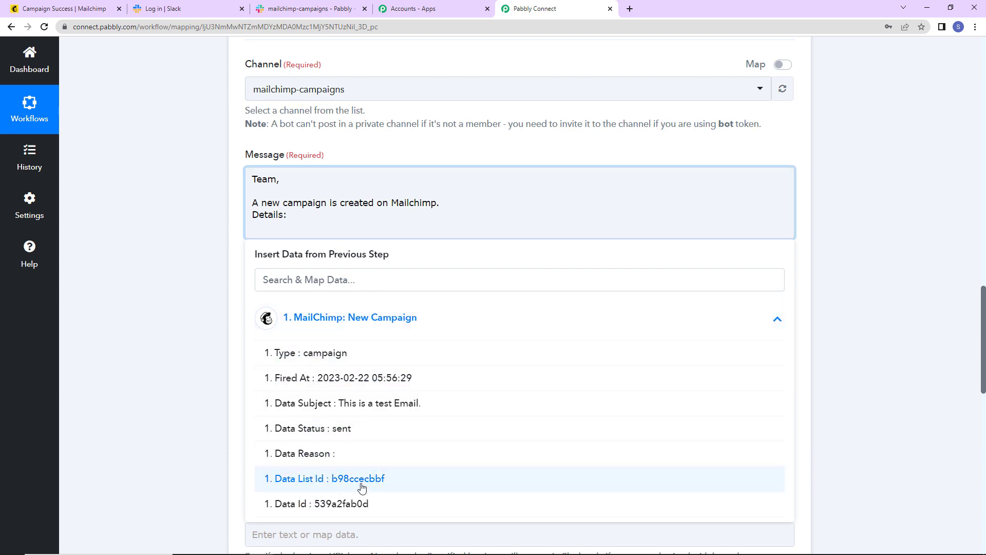
click(362, 378)
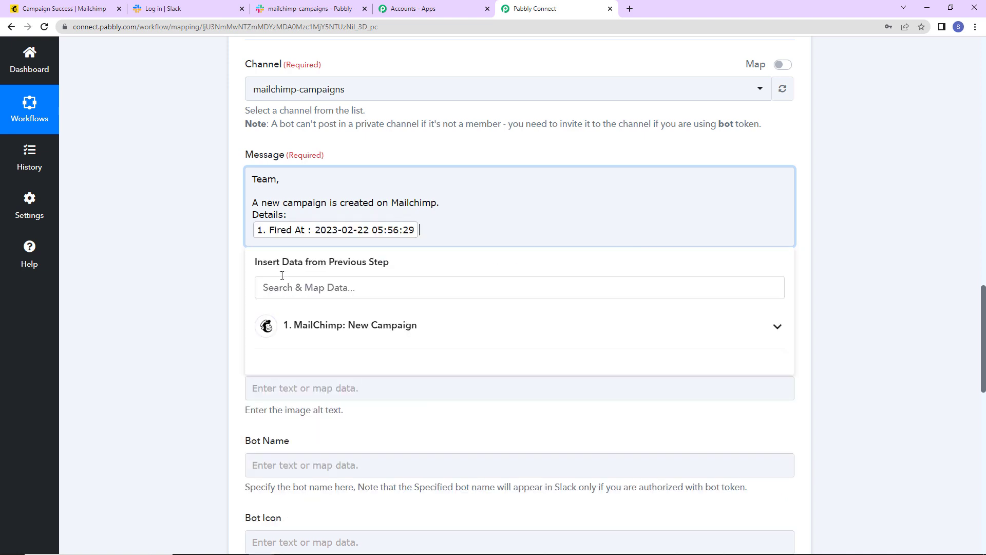
click(254, 231)
text(Crea)
text(tion )
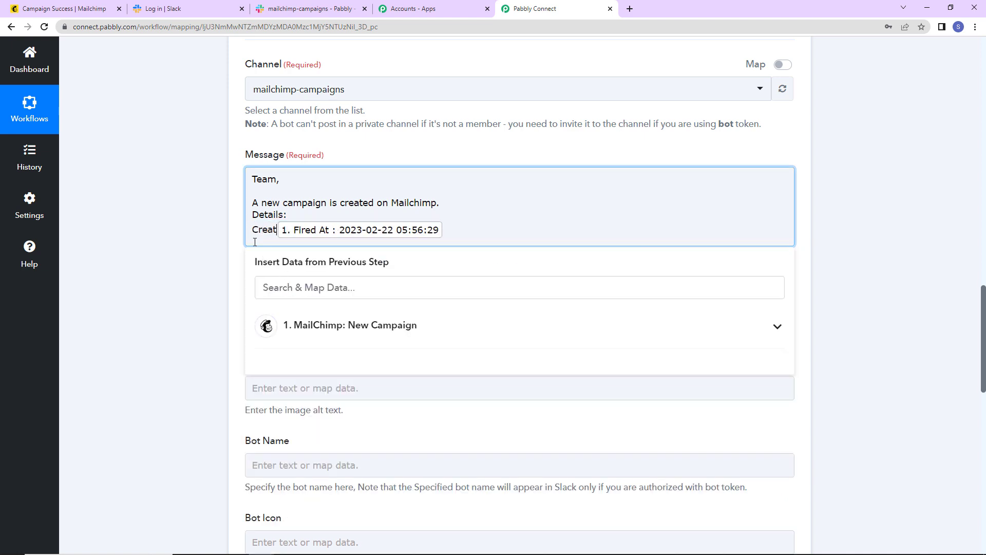
text(Dtae:)
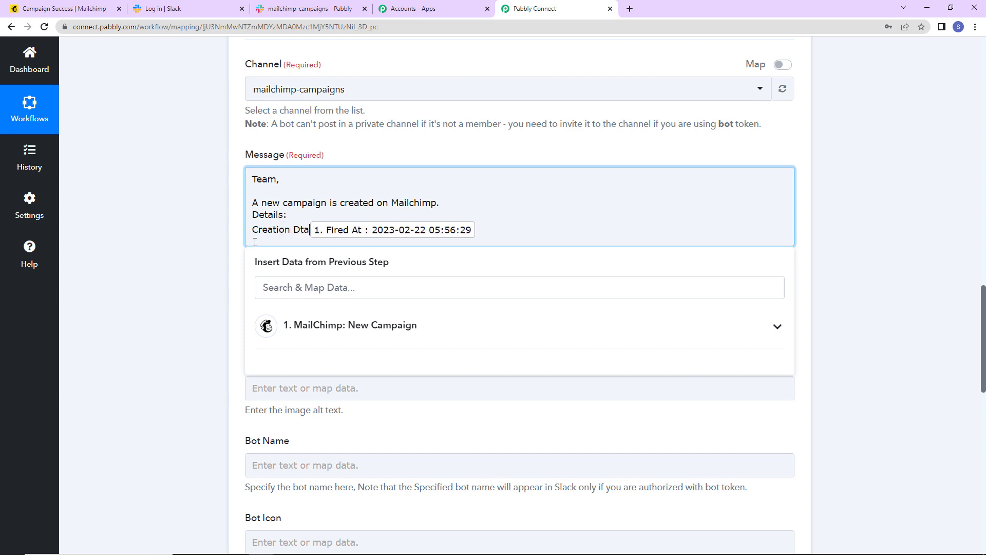
key(BackSpace)
key(BackSpace)
key(BackSpace)
key(BackSpace)
text(ate:)
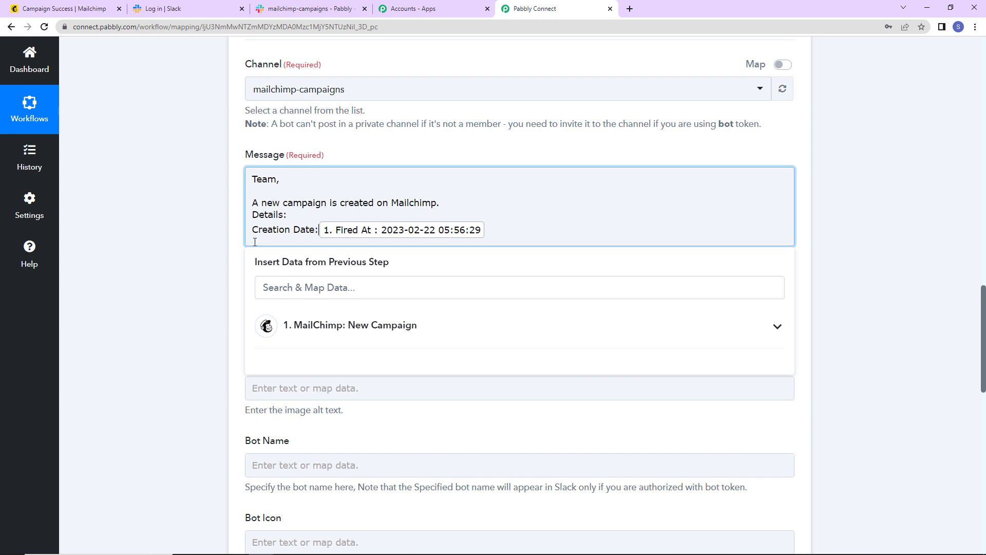
Add a "Subject:" line to the message, mapped to the MailChimp Data Subject value
click(523, 226)
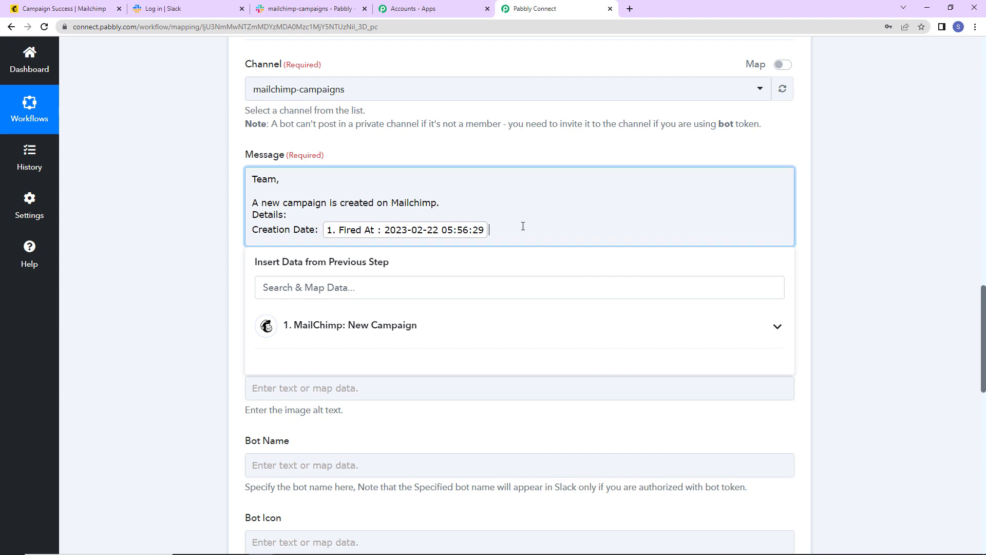
key(Return)
text(Subject:)
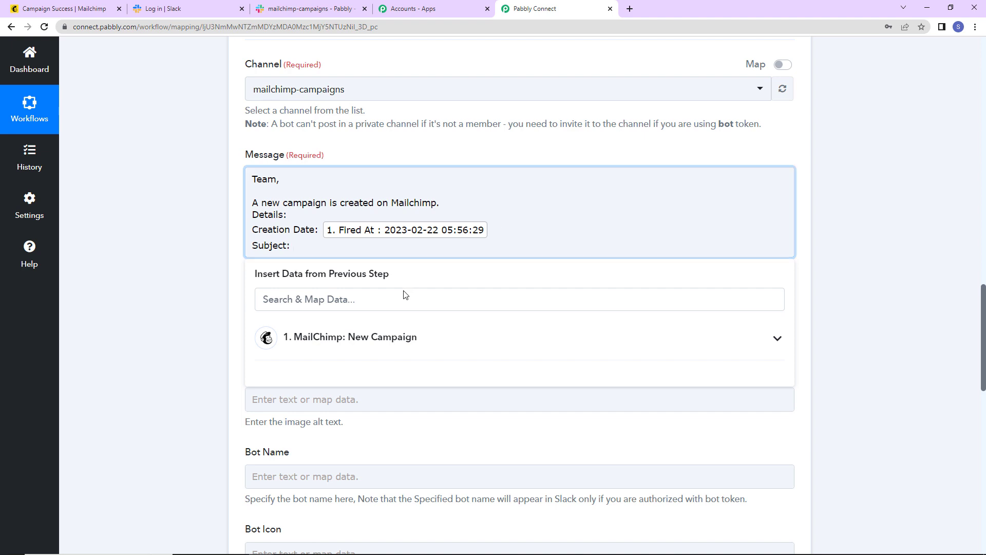
click(429, 337)
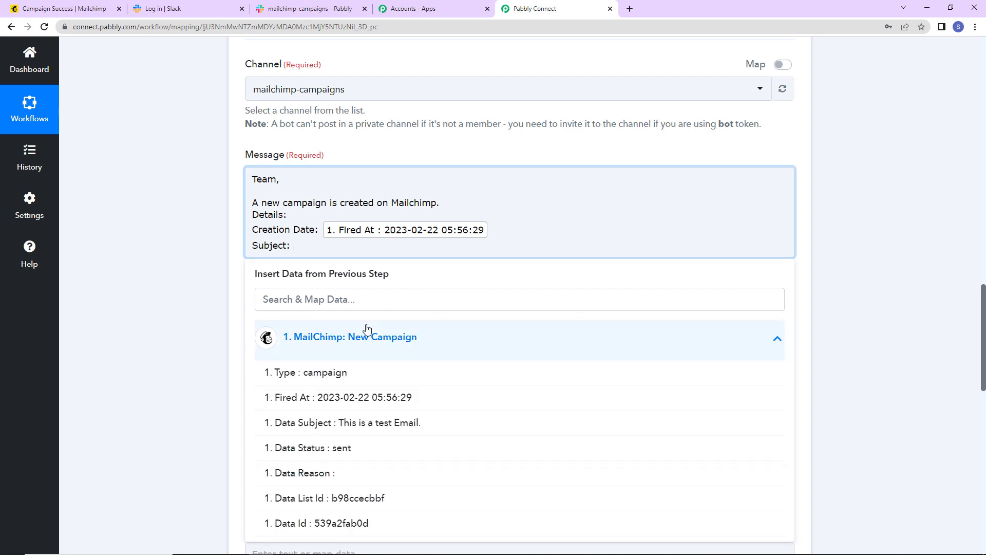
click(330, 423)
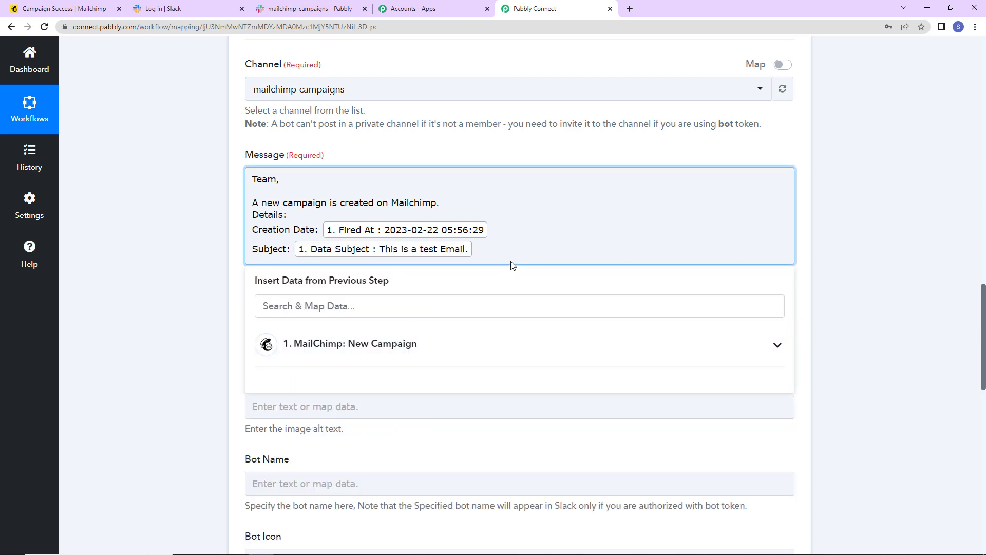
Add a "Date List ID:" line to the message, mapped to the MailChimp Data List Id value
key(Return)
text(Dat)
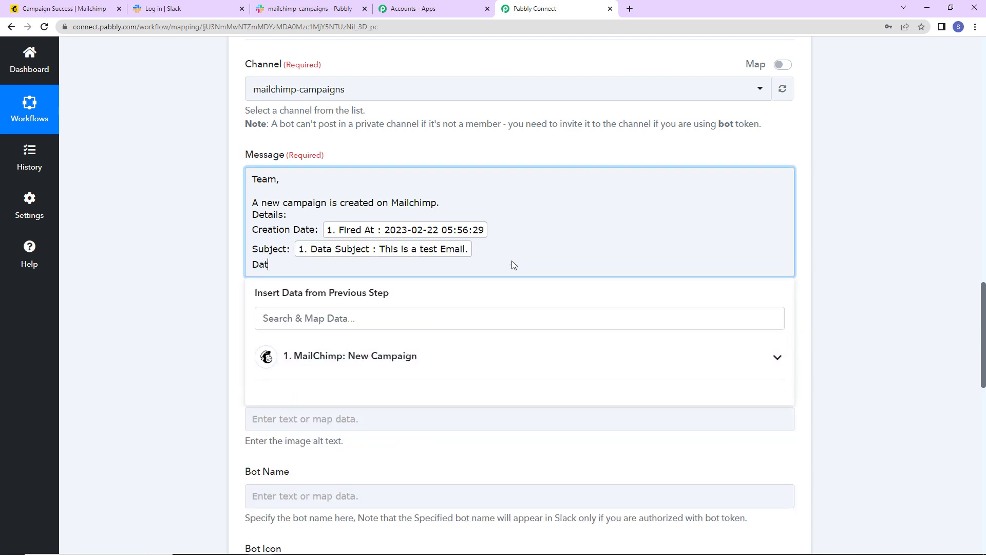
text(e List ID:)
click(323, 356)
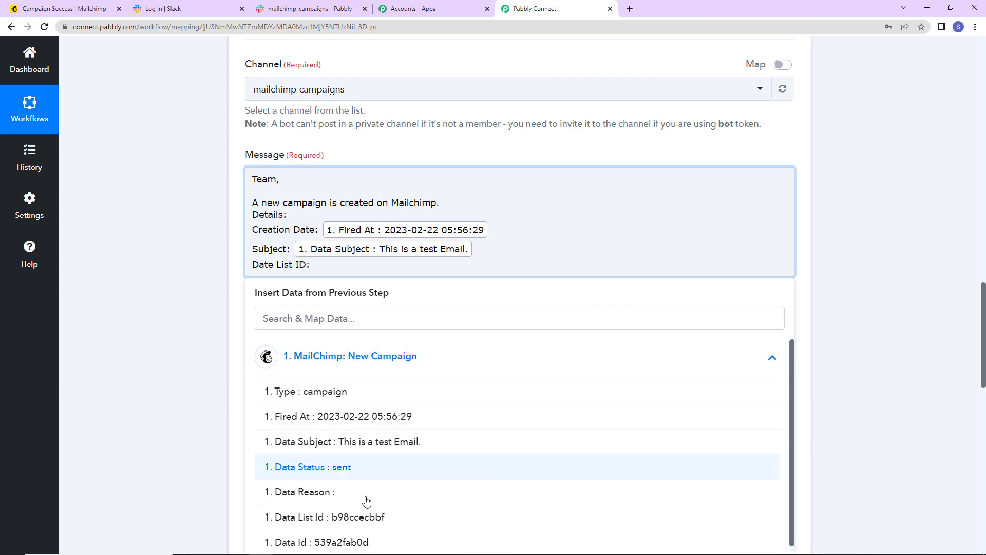
click(364, 520)
Add a "Data ID:" line to the message, mapped to the MailChimp Data Id value
key(Return)
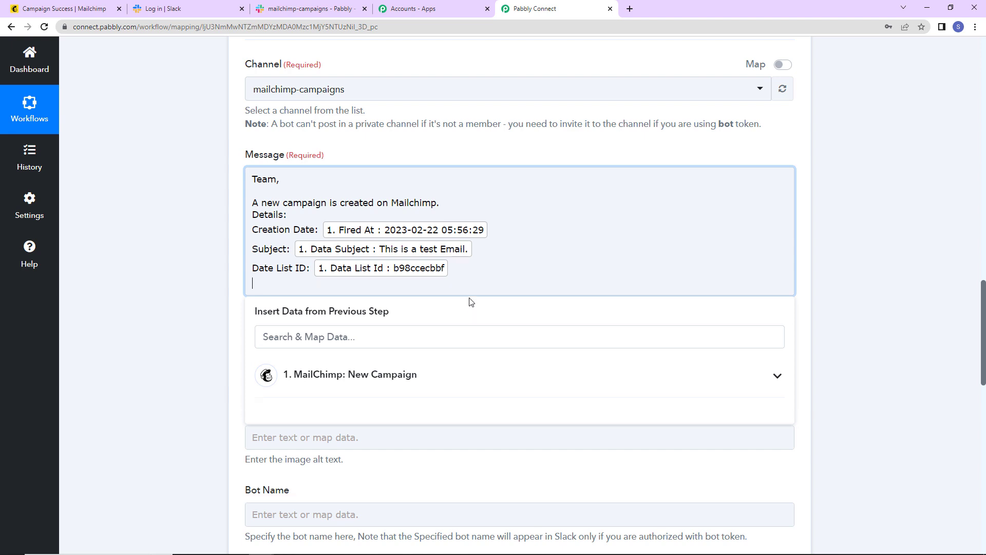
text(Data ID:)
click(360, 375)
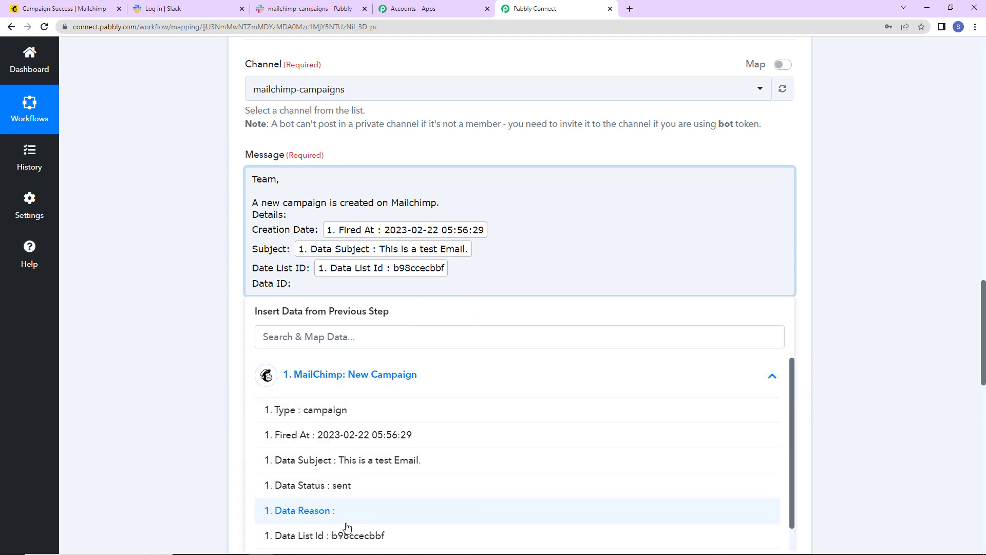
scroll(329, 534, down, 1)
click(329, 537)
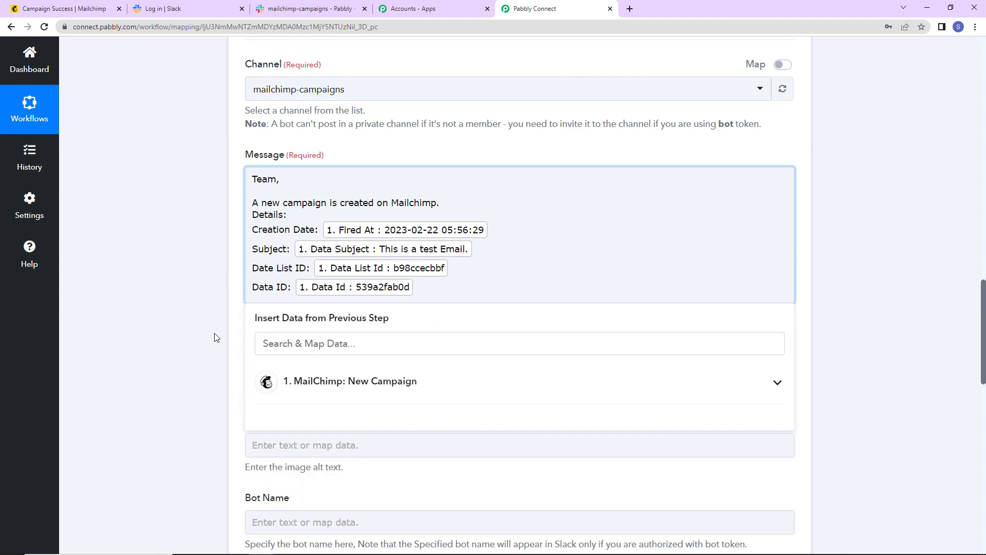
Close the message with "Regards" after a blank line
key(Return)
key(Return)
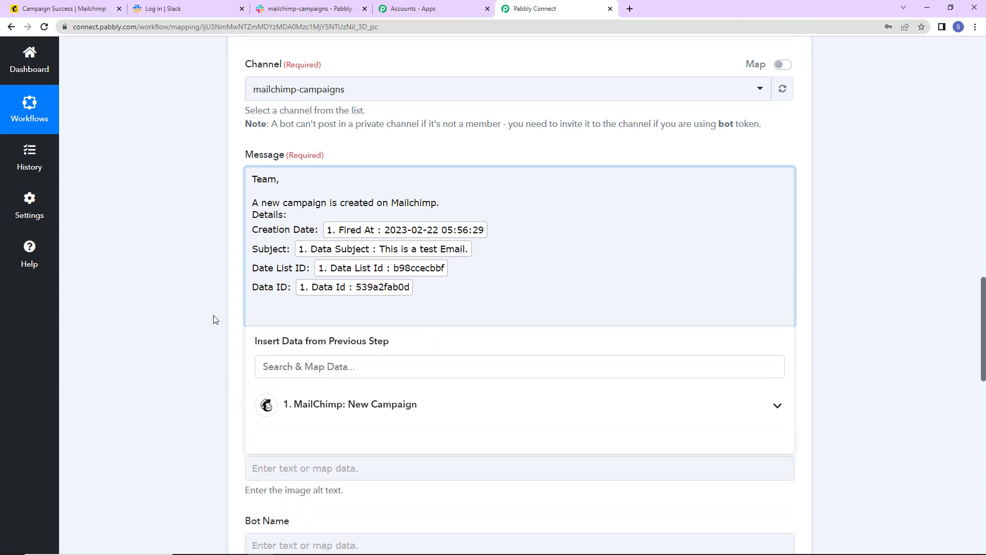
text(Regards)
click(215, 320)
Save the Slack action with the remaining optional fields left at their defaults and send a test request
scroll(215, 319, down, 5)
click(289, 204)
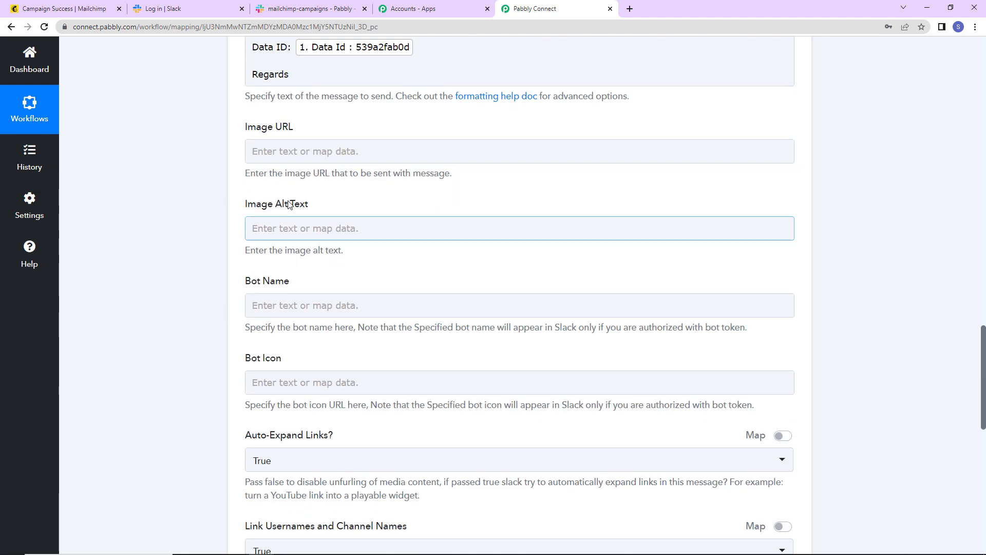
click(242, 104)
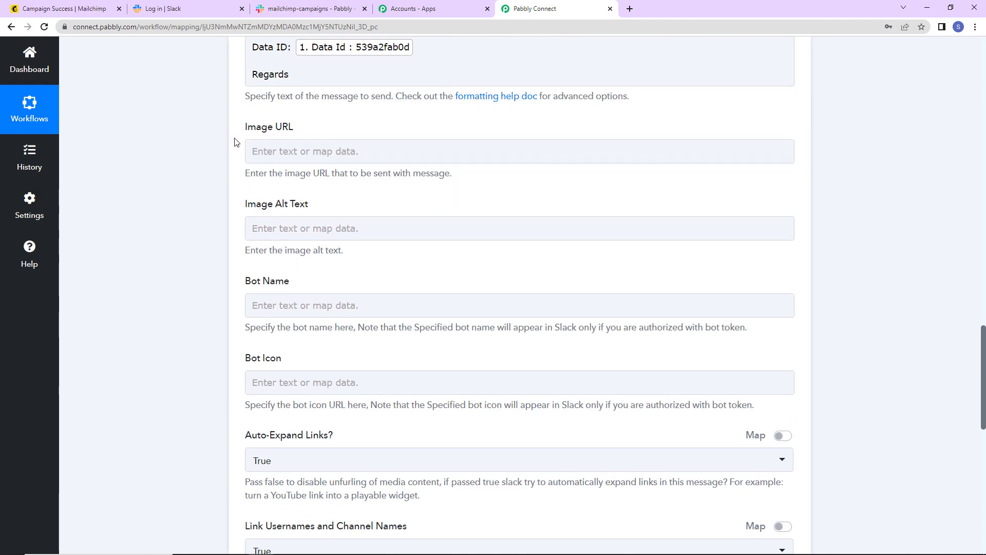
click(303, 146)
scroll(365, 367, down, 7)
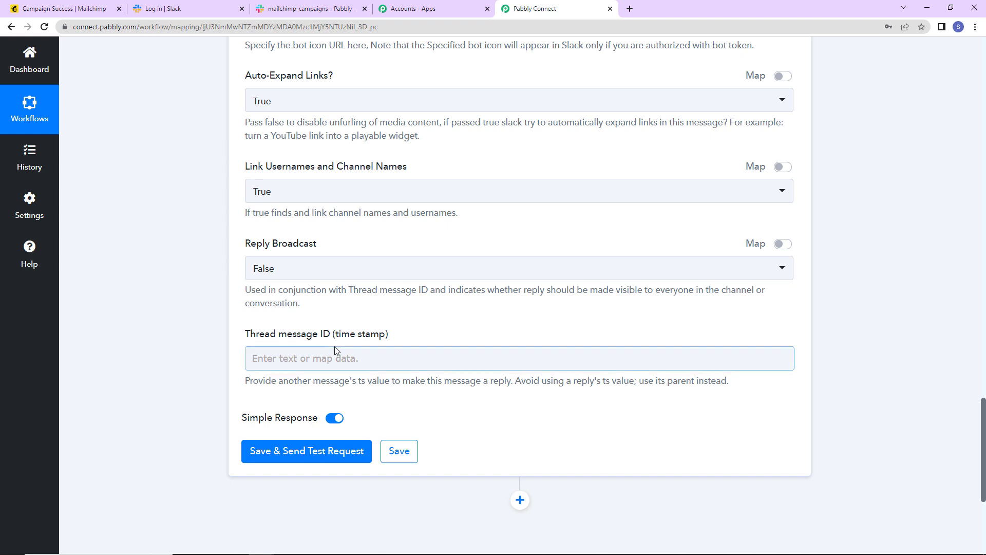
click(306, 451)
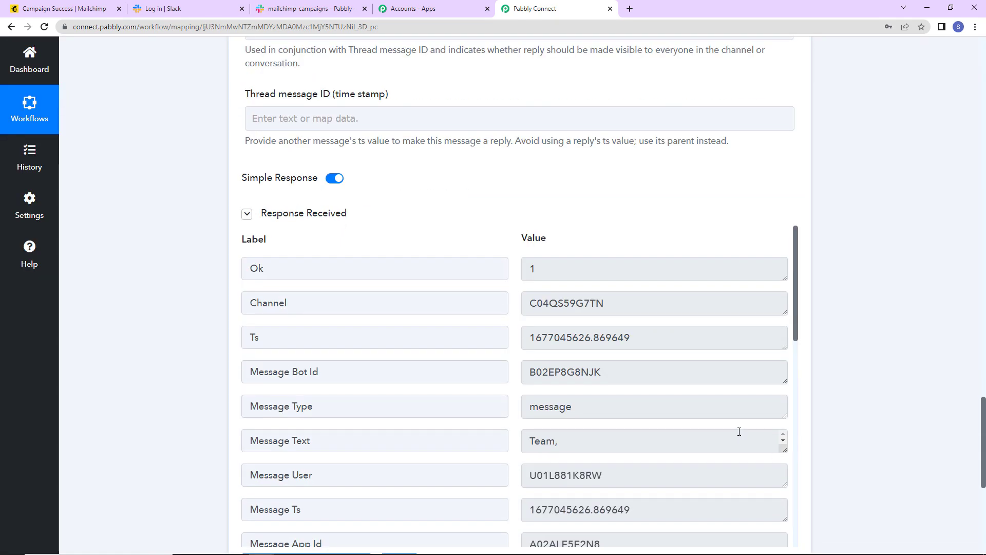
Examine the Slack test response and the message posted in Slack's mailchimp-campaigns channel
scroll(748, 429, down, 2)
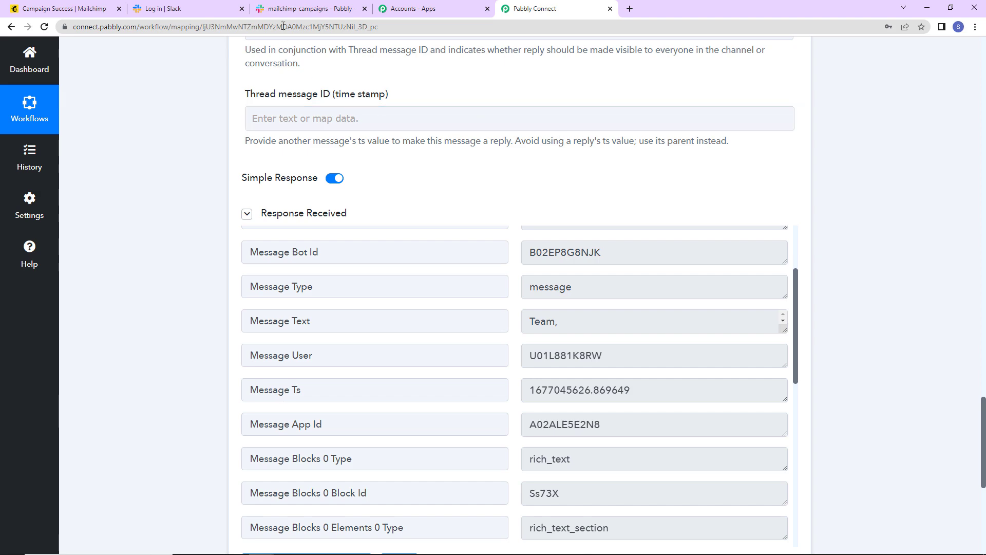
click(289, 9)
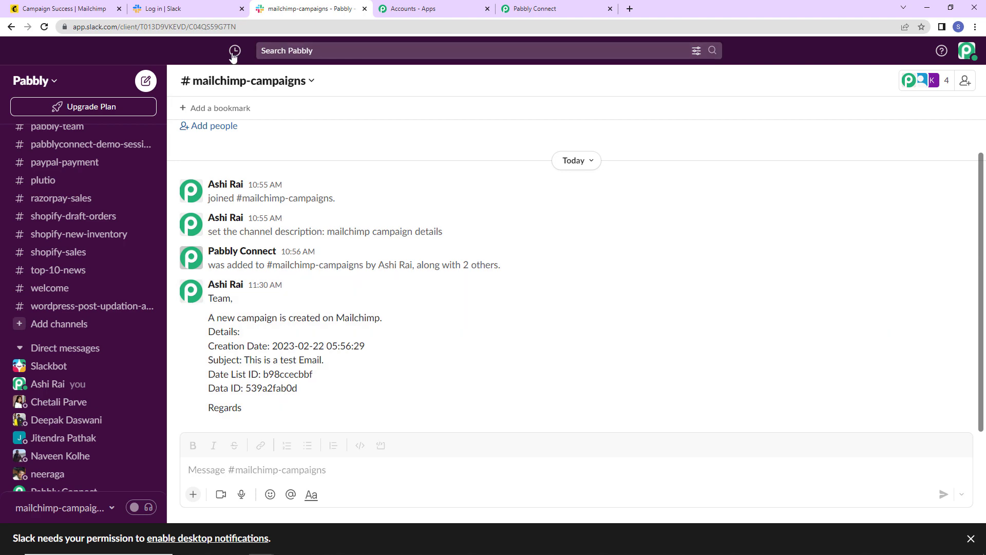
Switch to Mailchimp and create a new regular email campaign from the campaigns list
click(80, 9)
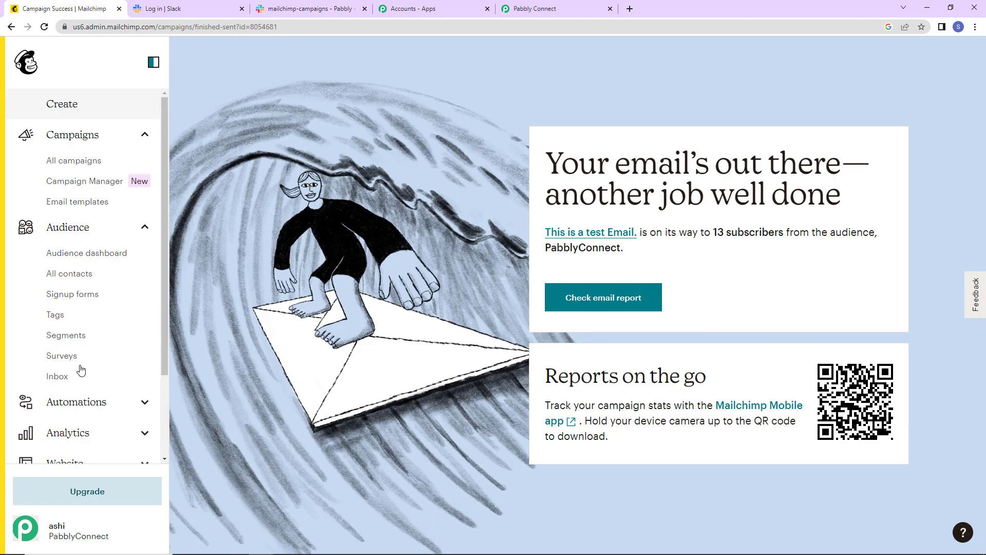
click(80, 162)
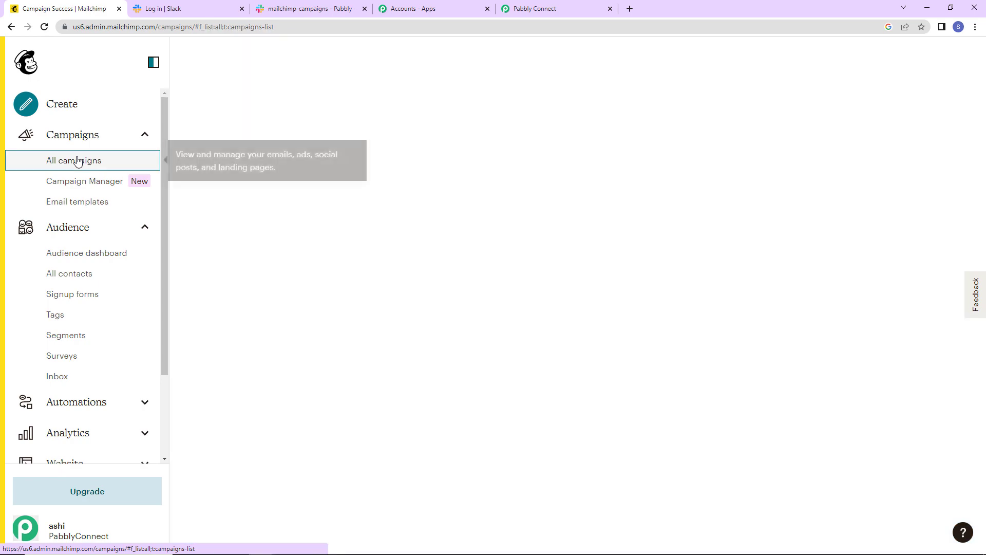
click(896, 88)
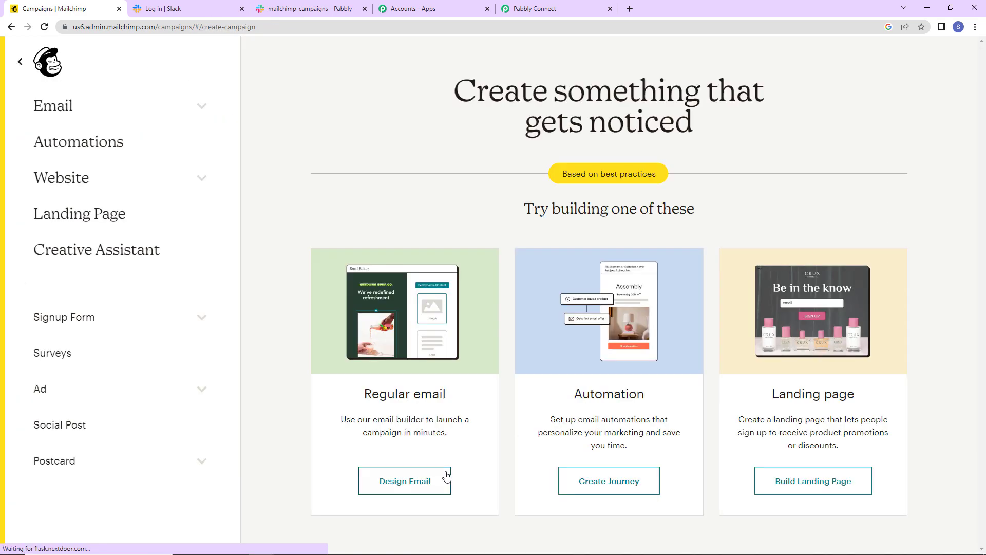
click(445, 478)
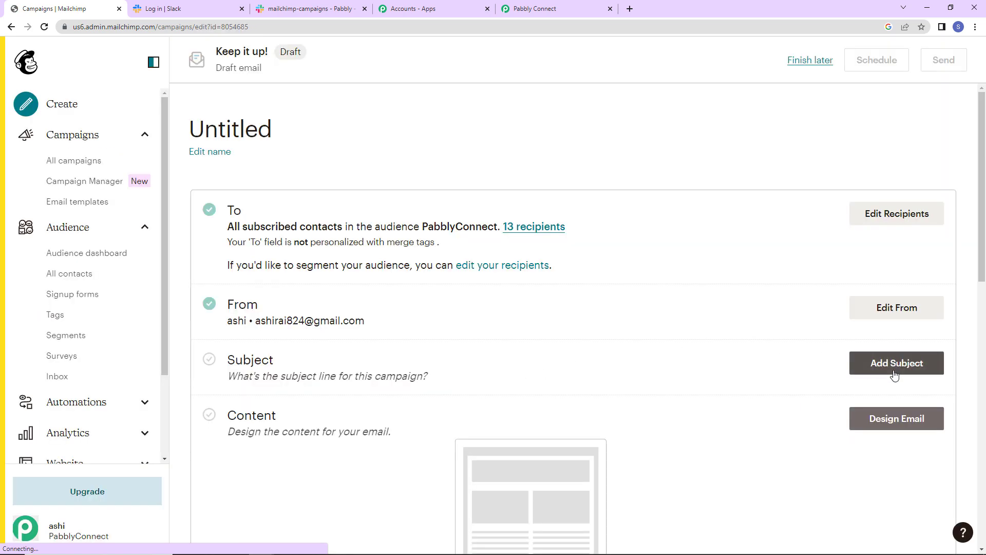
Enter "Demo Subject" as the new campaign's subject line
click(894, 372)
click(425, 442)
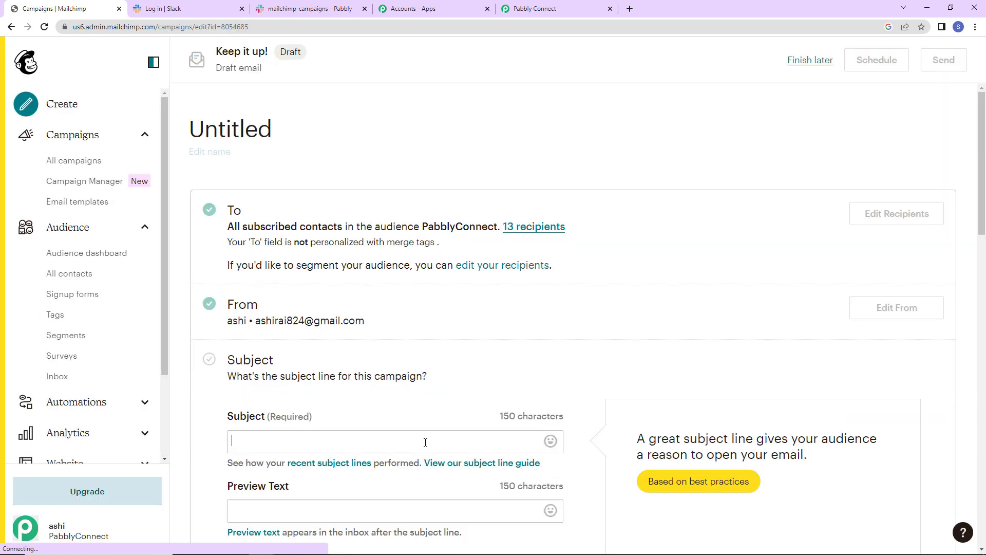
text(Demo)
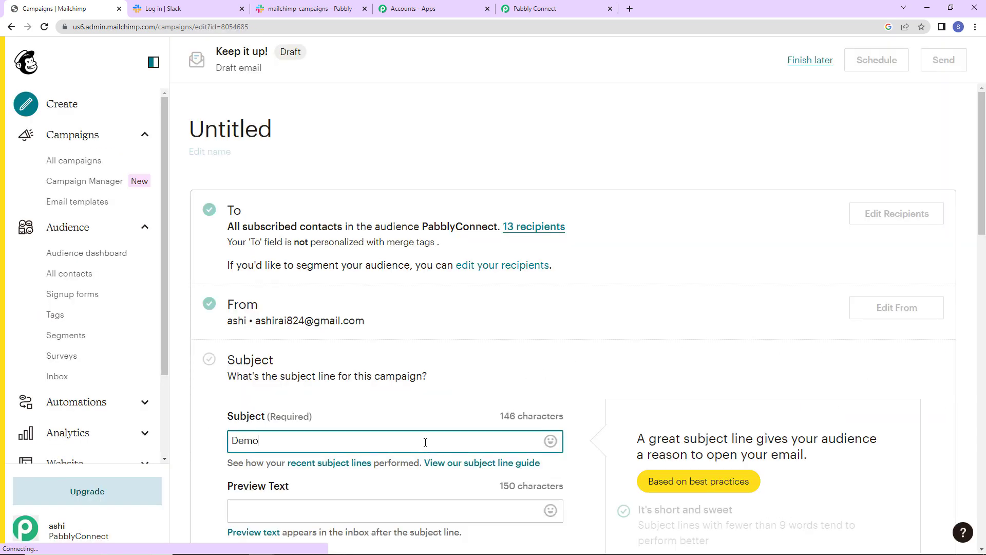
text( Subject)
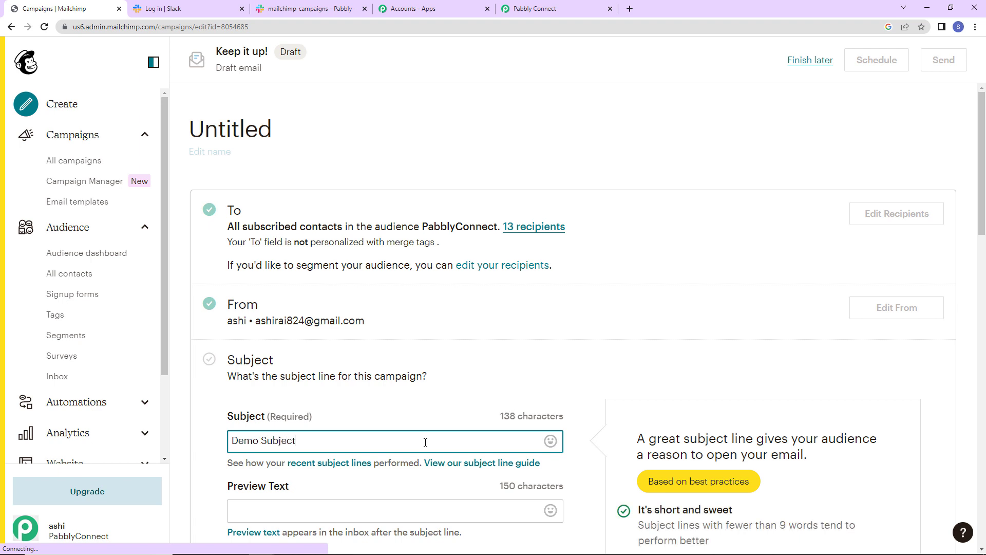
Enter "Demo Subject" as the campaign's preview text and save the subject section
scroll(294, 269, down, 5)
click(294, 269)
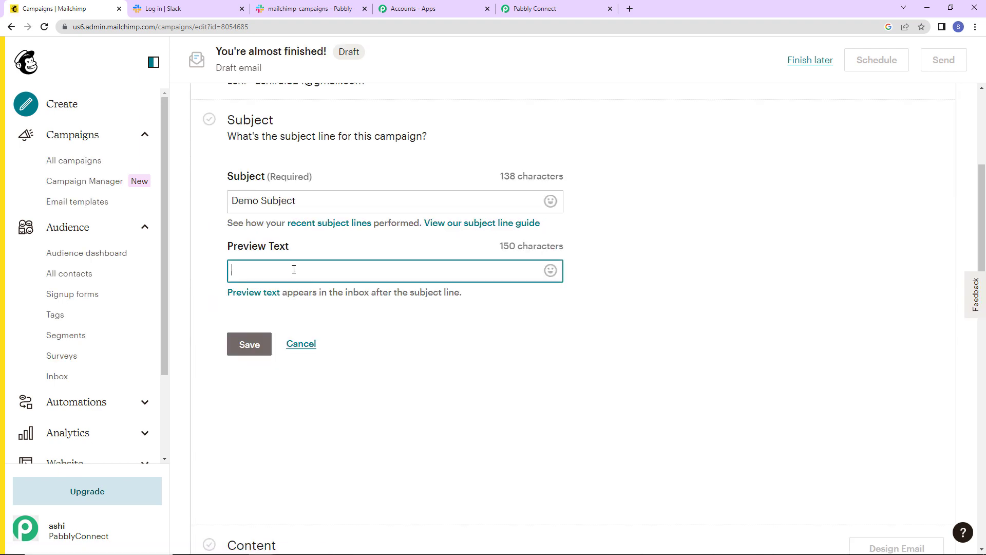
text(Demo Subject)
click(260, 351)
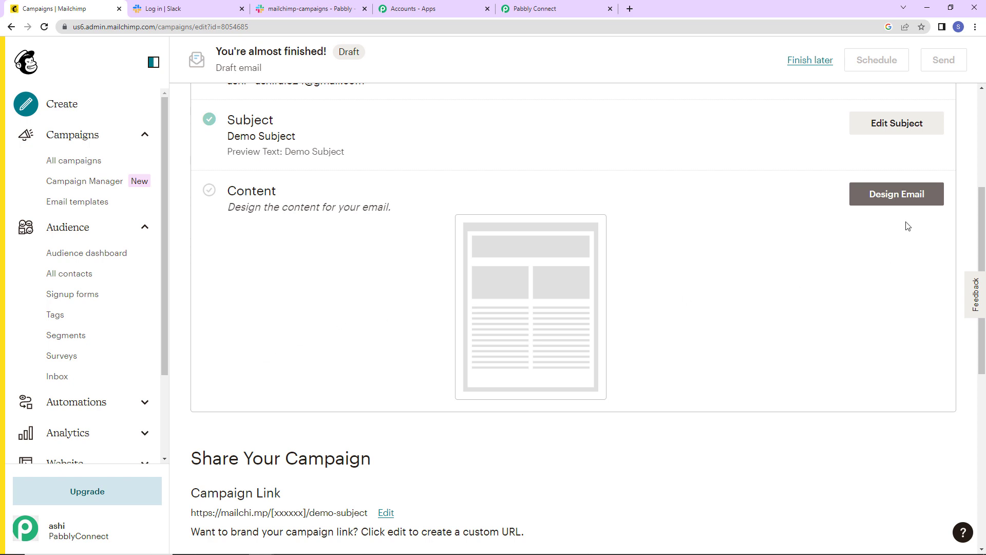
Start designing the email and replace the body block's placeholder text with "This is a demo test case."
click(907, 204)
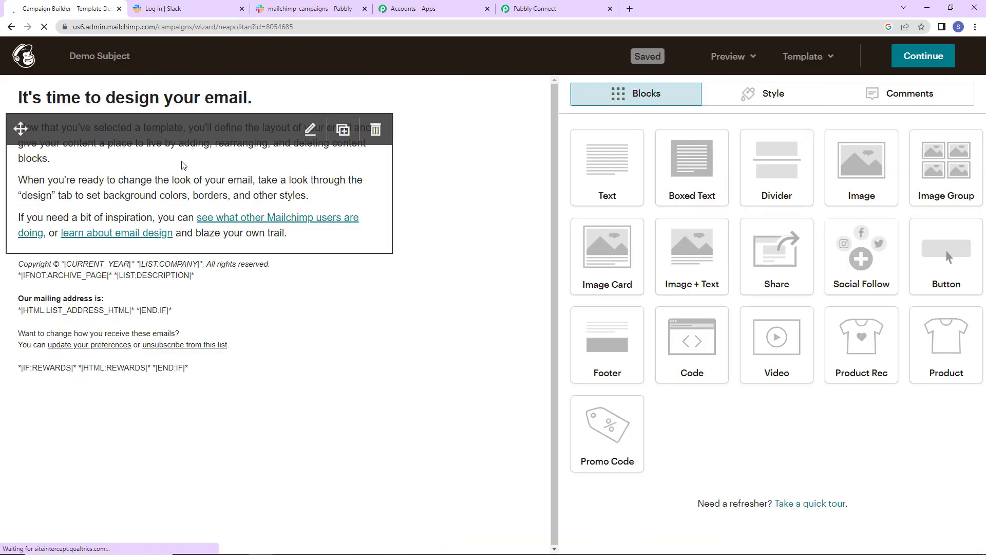
click(183, 165)
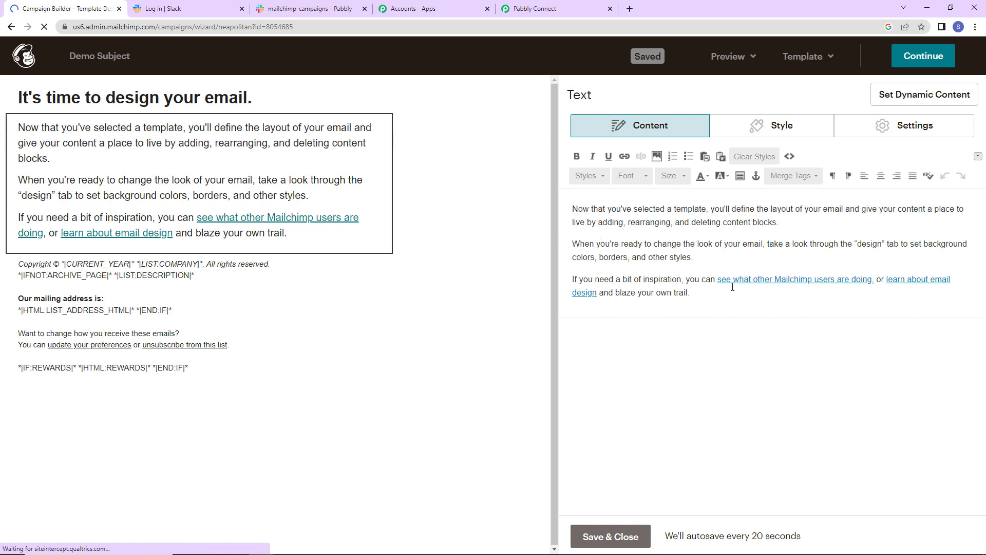
key(ctrl+a)
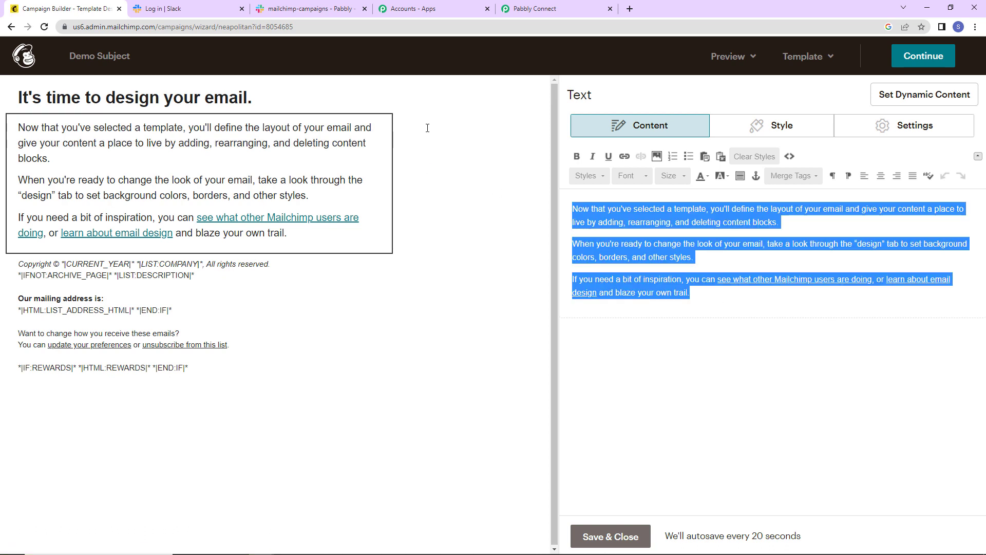
text(This is a de)
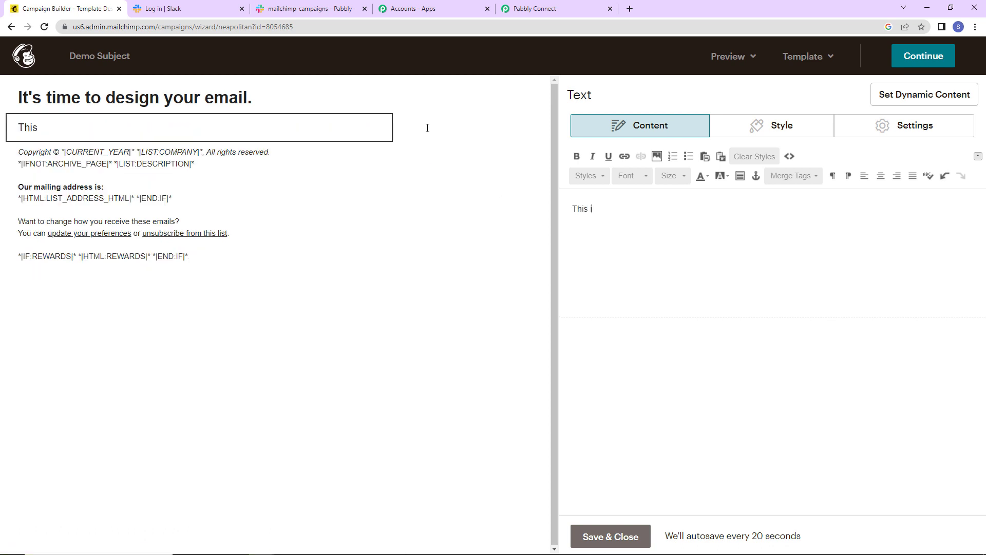
text(mo test case.)
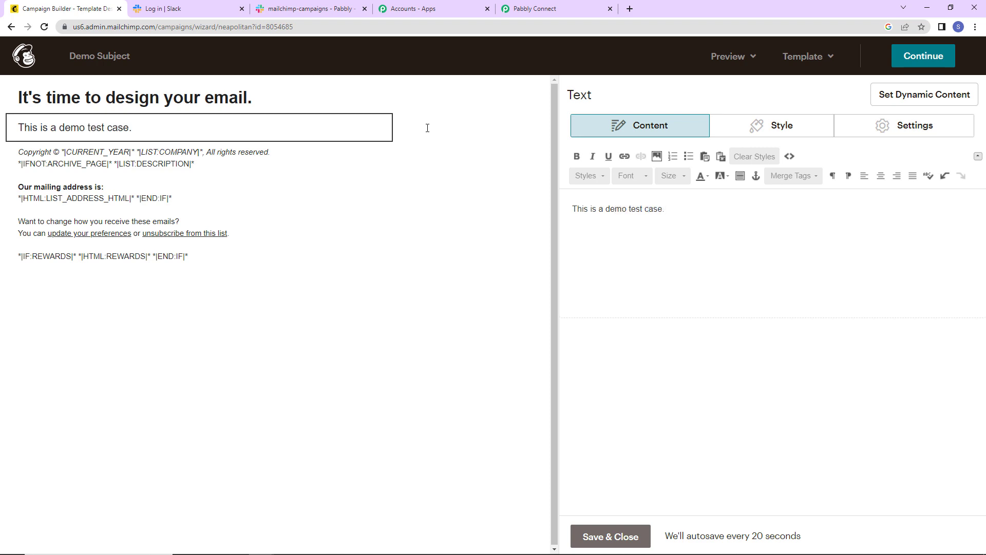
Delete the footer content block with the copyright and mailing address from the email
mouse_move(65, 183)
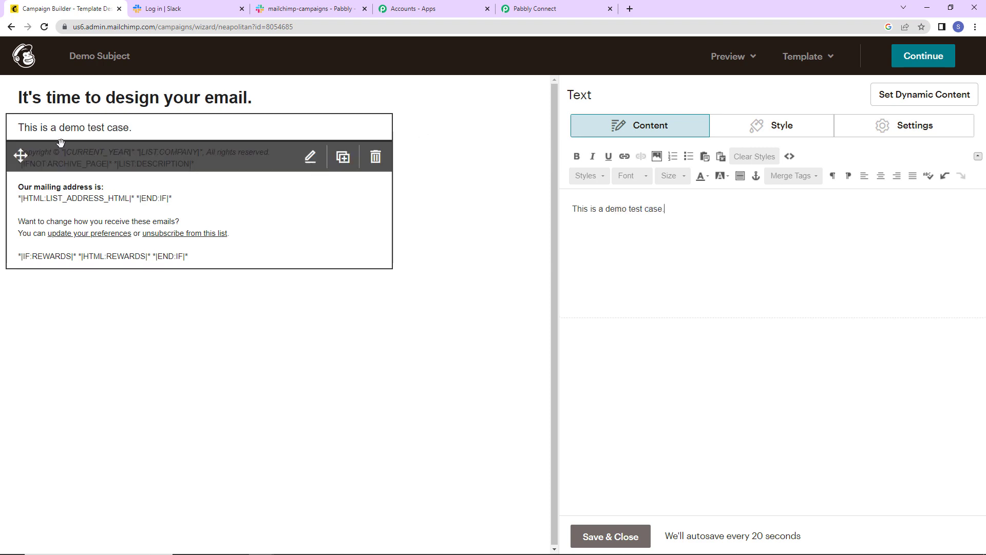
click(375, 159)
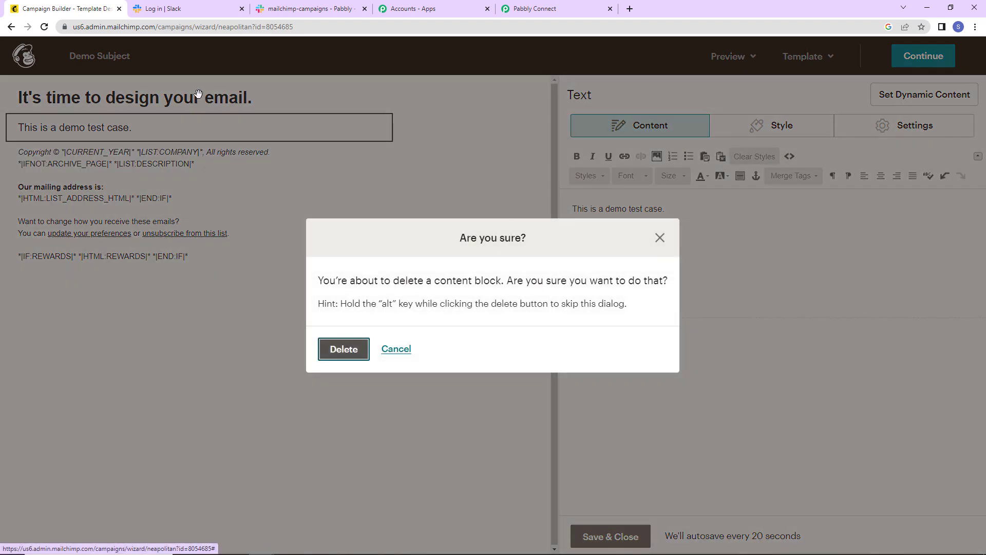
key(Return)
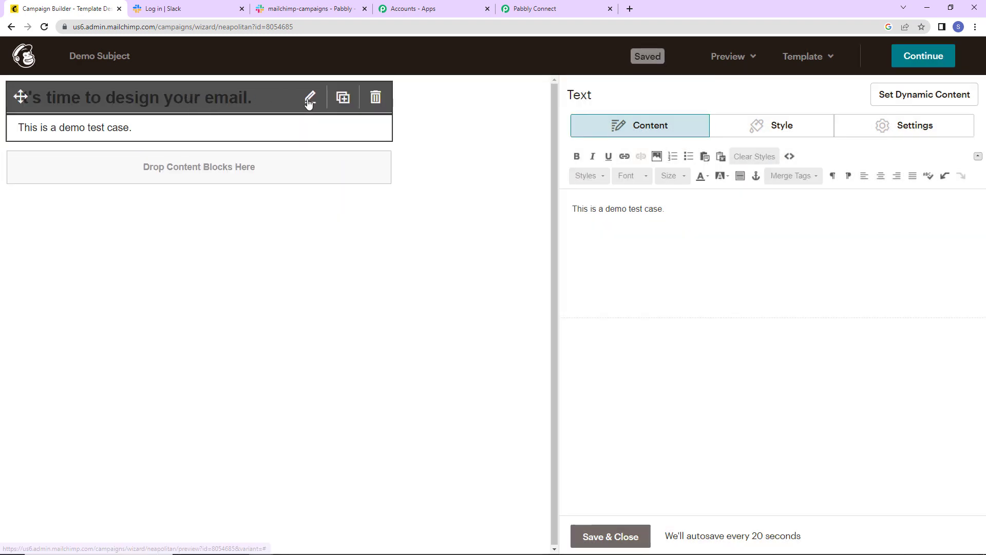
Replace the email's heading text with "Test Heading" and save the text block
click(258, 100)
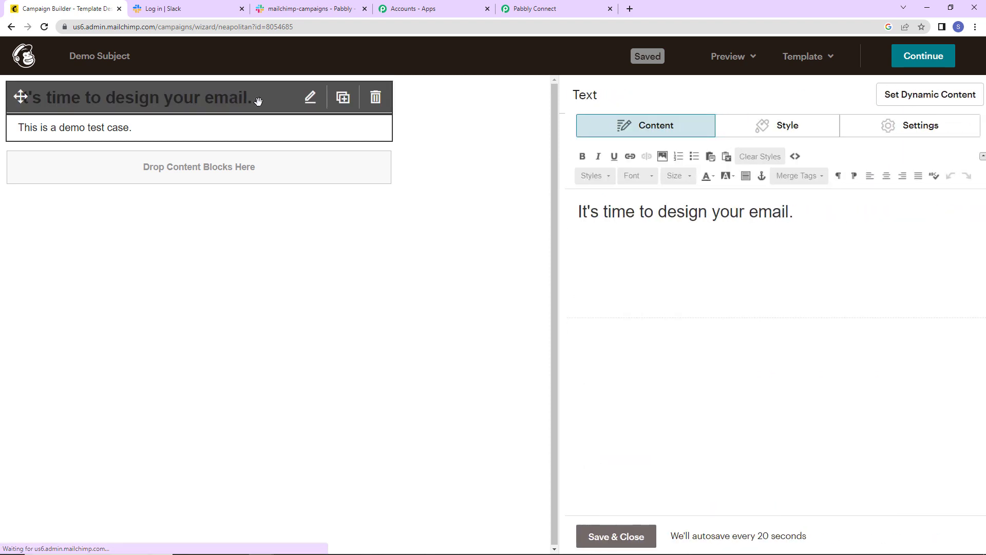
key(ctrl+a)
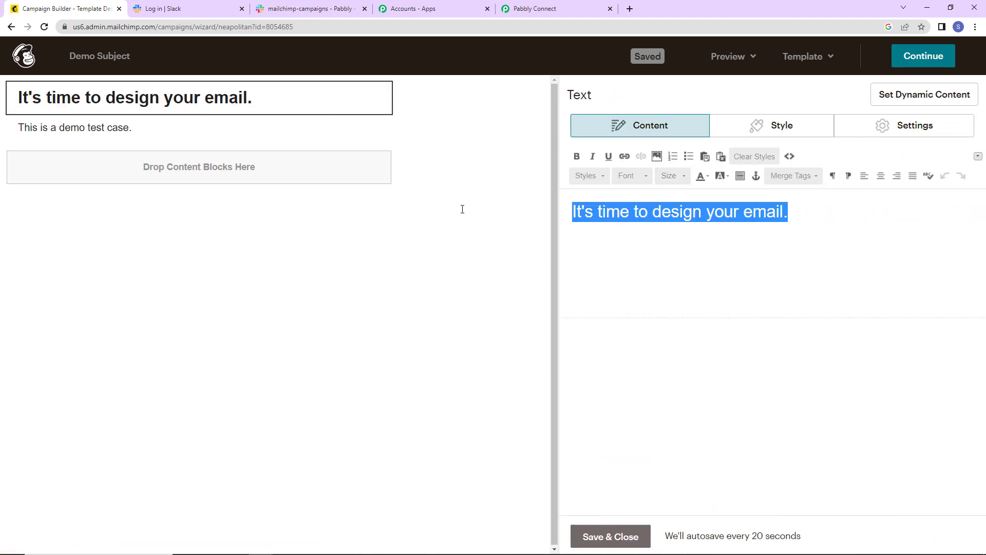
text(Test He)
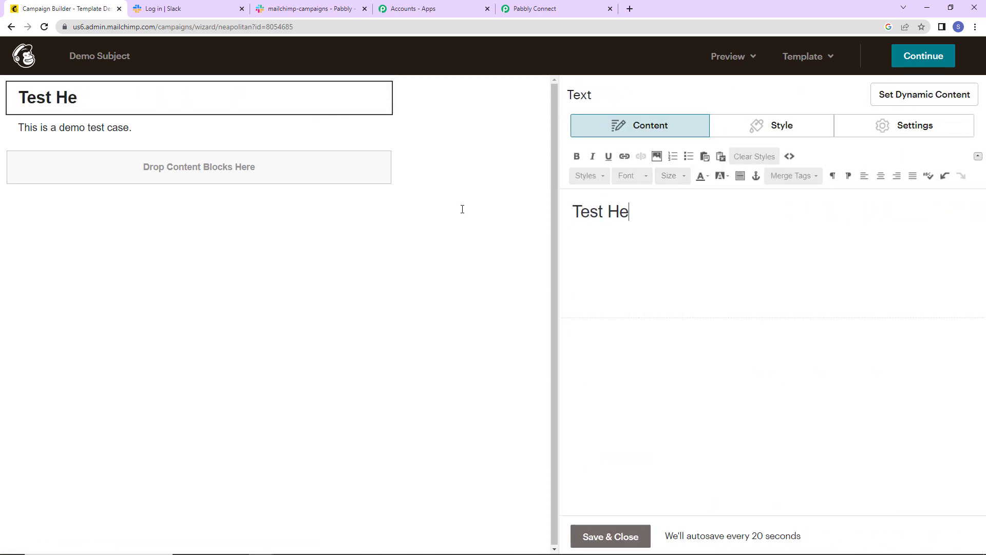
text(ading)
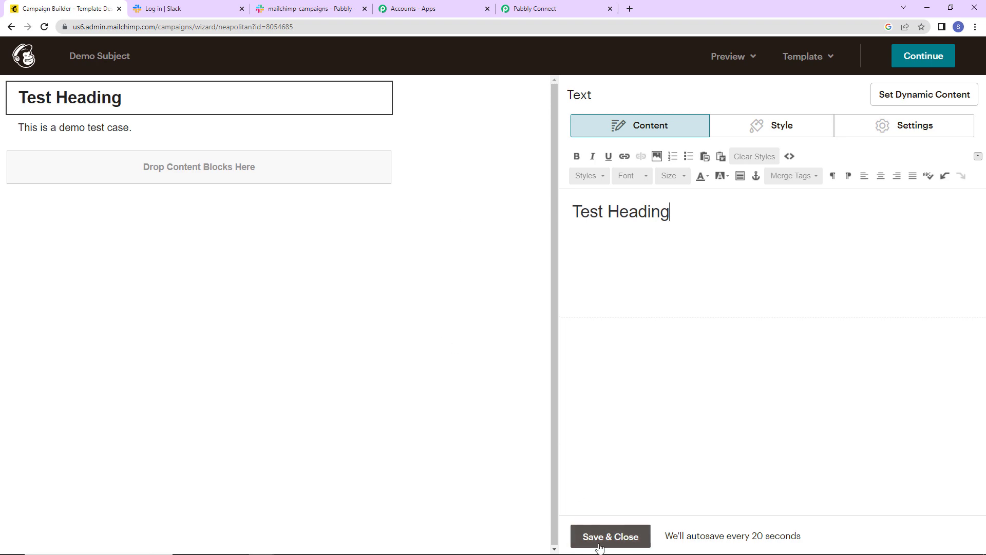
click(599, 546)
Finish the design and send the campaign immediately, and check Slack's mailchimp-campaigns channel for the new message
click(944, 56)
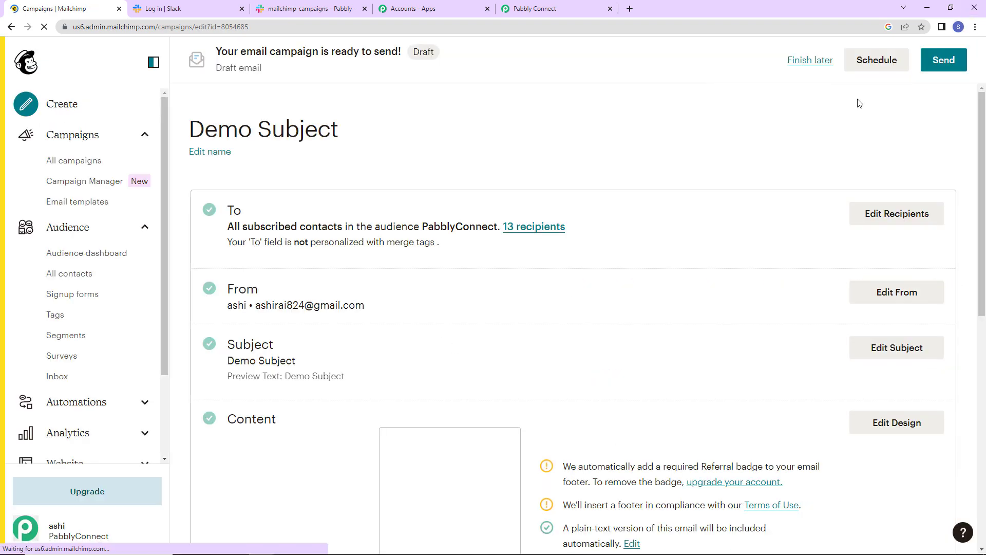
click(938, 62)
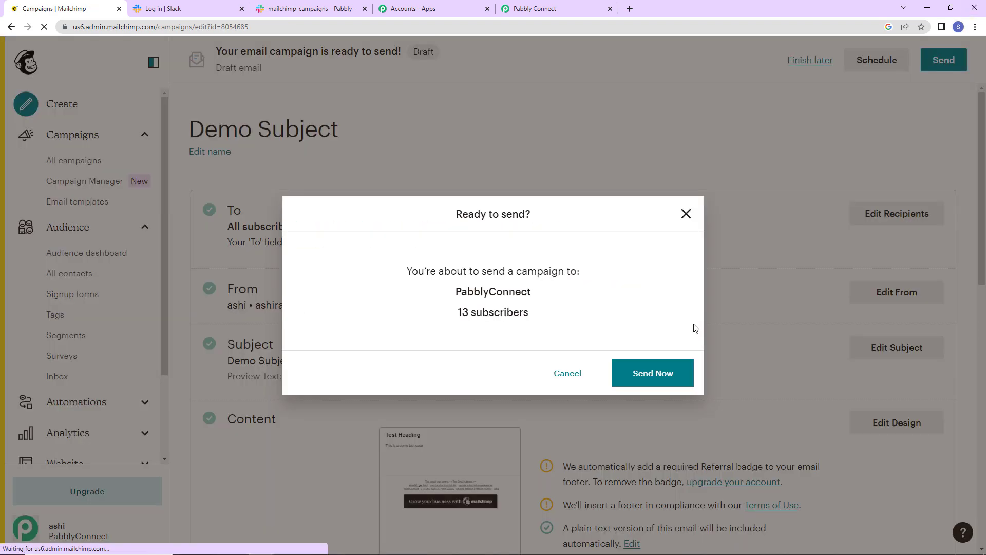
click(650, 374)
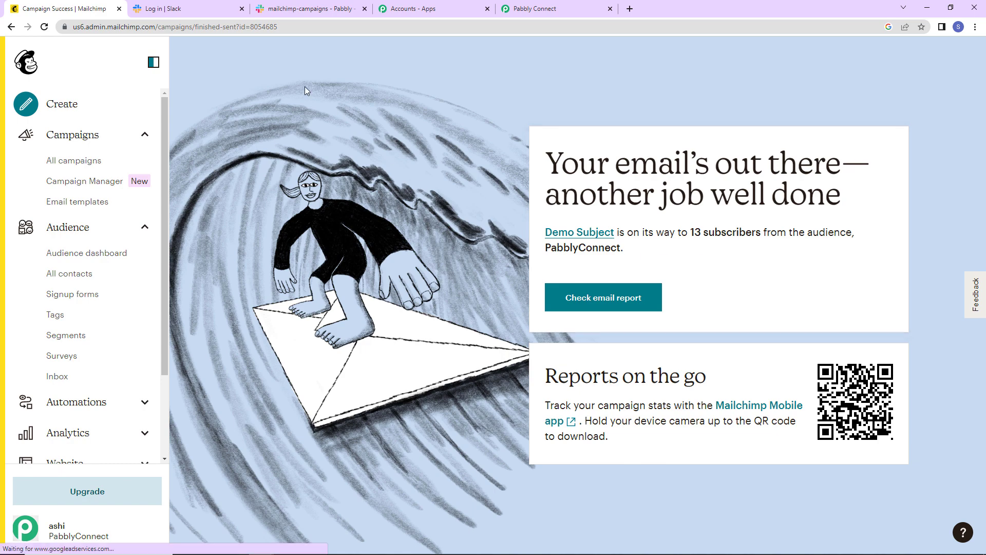
click(294, 5)
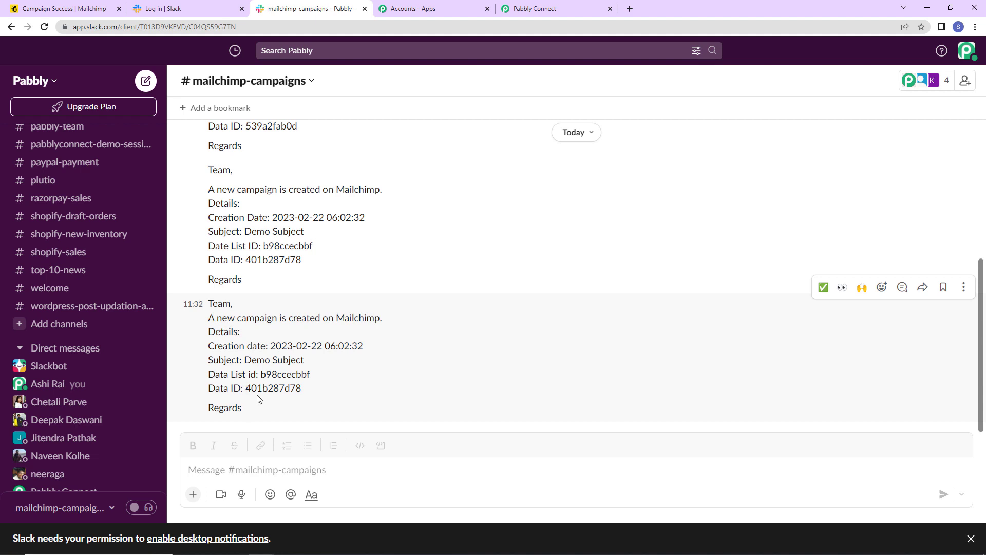
Switch to Pabbly Connect and collapse the workflow's MailChimp trigger and Slack action steps
click(568, 5)
drag(982, 417, 982, 58)
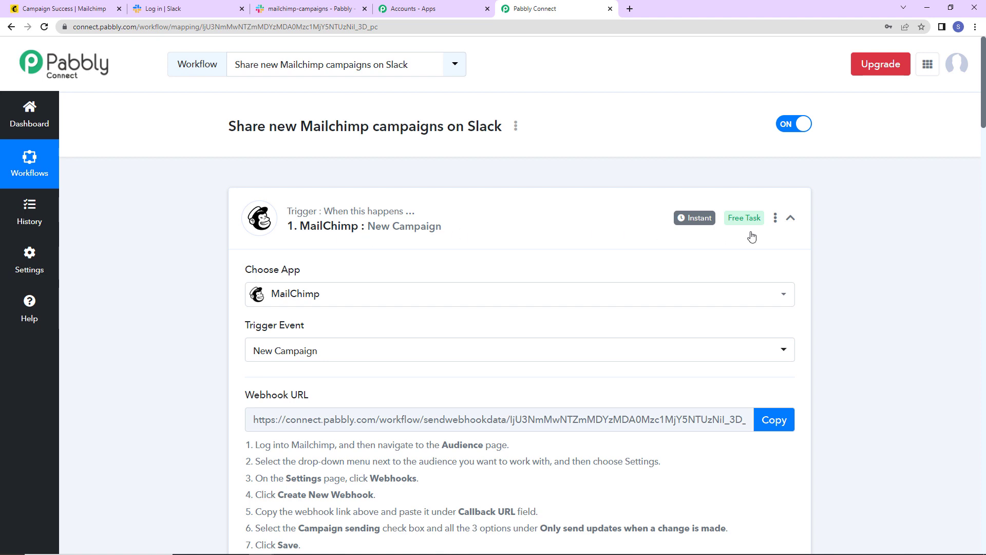
click(791, 218)
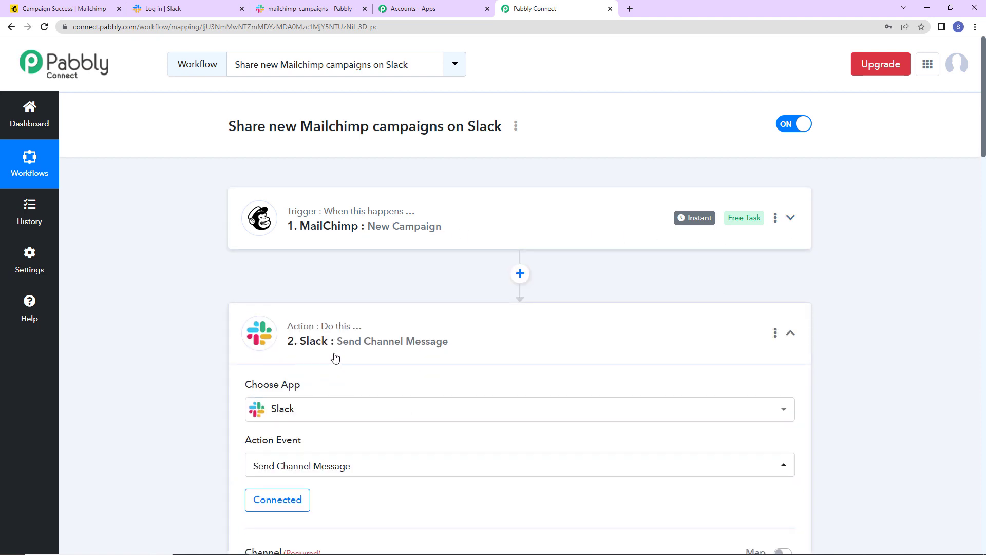
click(790, 332)
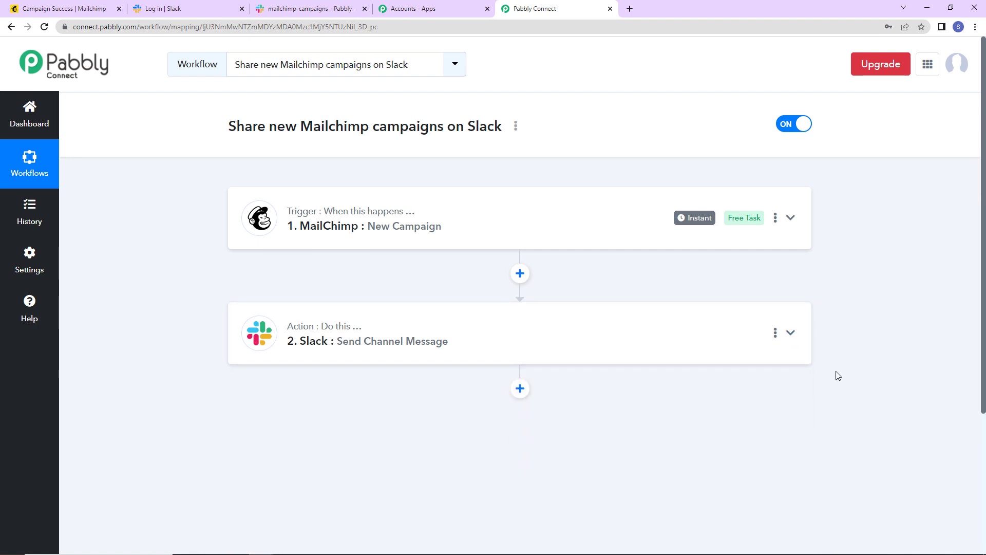